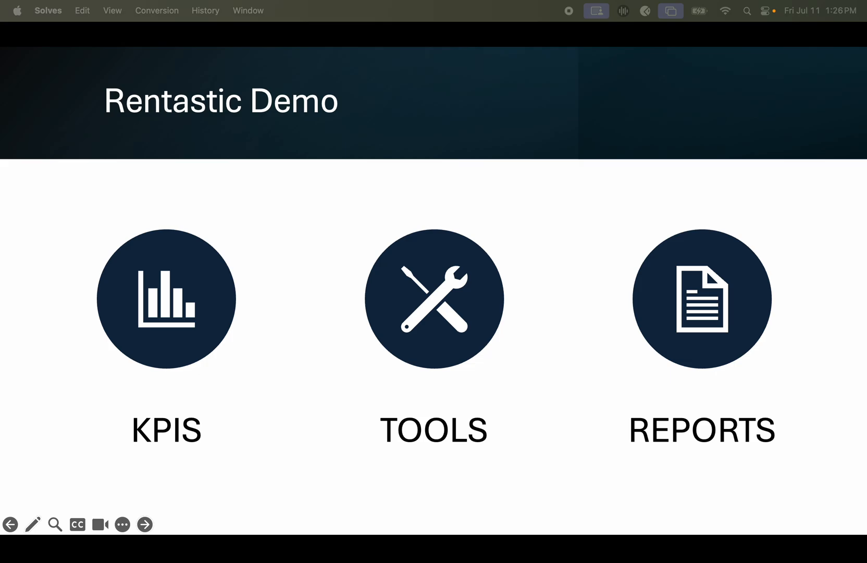
Switch from the slideshow to the Rentastic dashboard in Chrome and review the portfolio totals and the Money In/Money Out chart.
{"action": "left_click_drag", "start_coordinate": [866, 203], "coordinate": [471, 165]}
{"action": "double_click", "coordinate": [471, 165]}
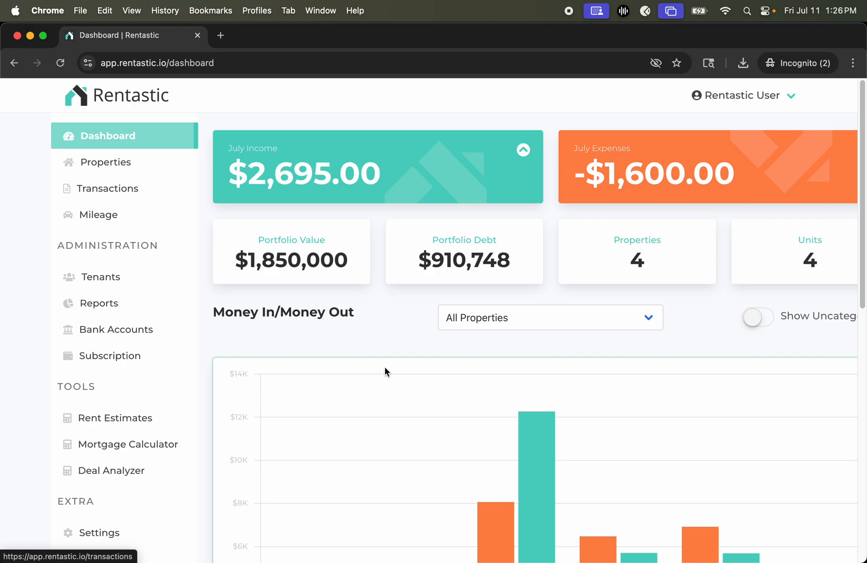
{"action": "scroll", "coordinate": [586, 396], "scroll_direction": "down", "scroll_amount": 3}
{"action": "mouse_move", "coordinate": [586, 393]}
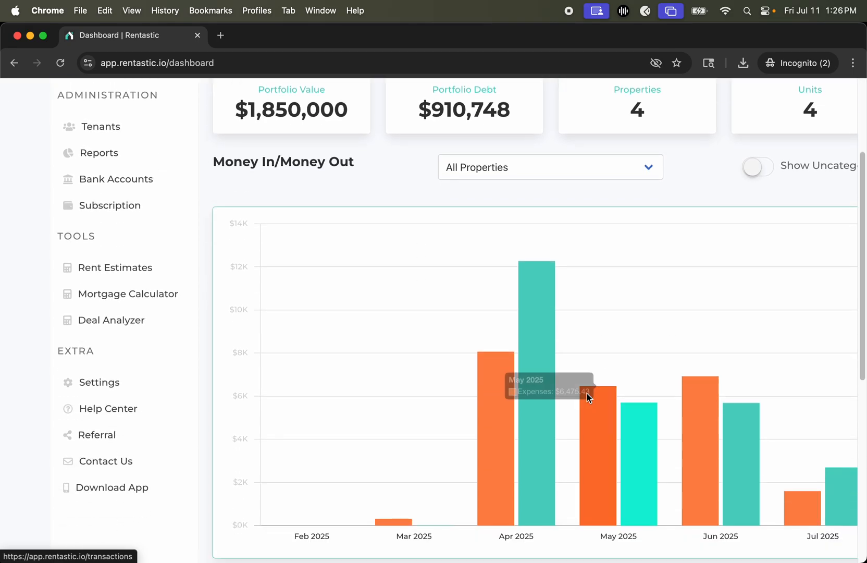
{"action": "scroll", "coordinate": [587, 393], "scroll_direction": "up", "scroll_amount": 3}
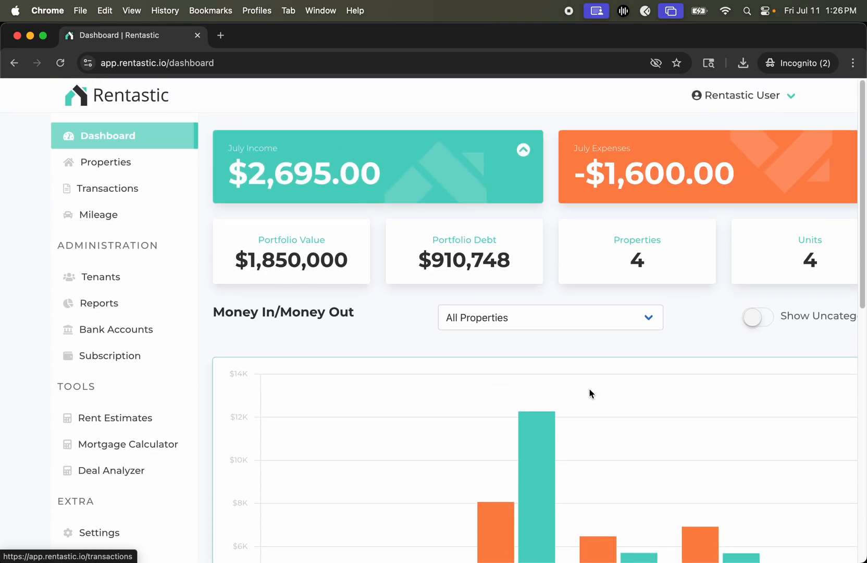
Open the Prosper, TX property's details from the properties list and review its NOI, cap rate, net CFPU and pricing details.
{"action": "left_click", "coordinate": [102, 165]}
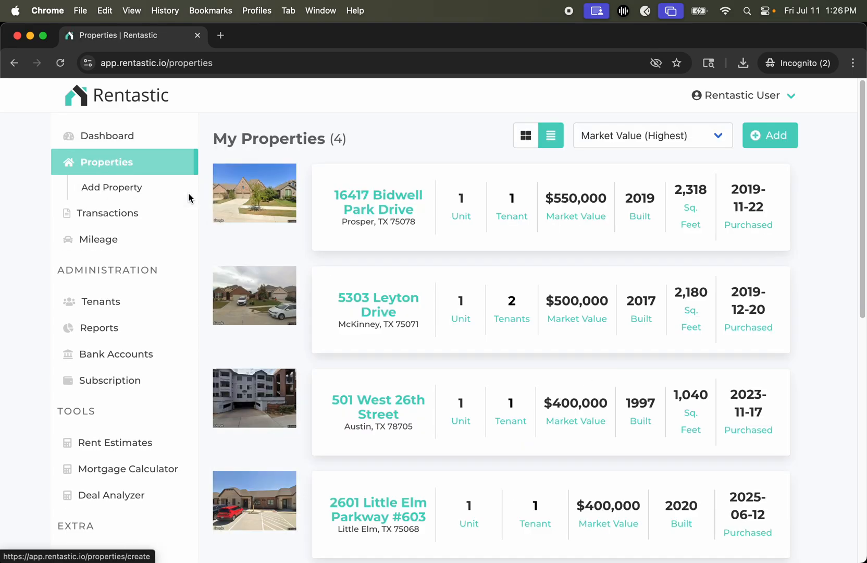
{"action": "left_click", "coordinate": [381, 211]}
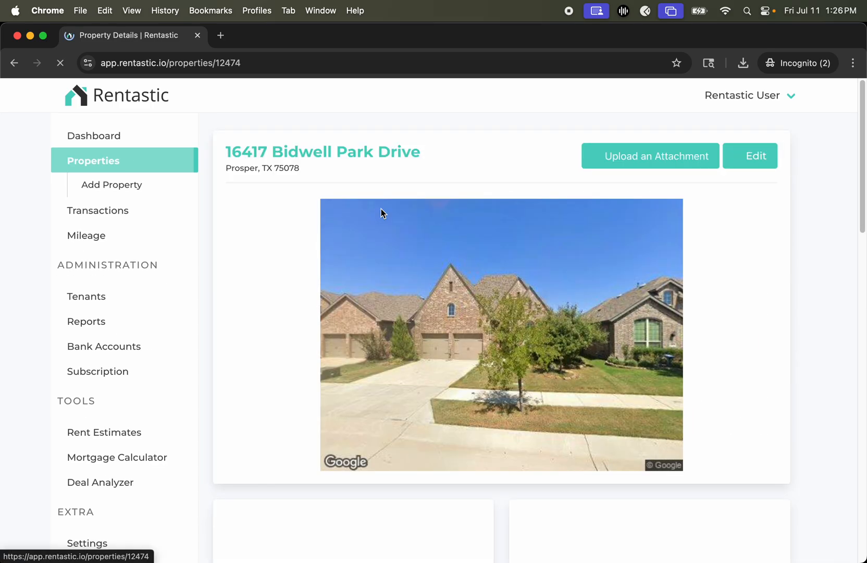
{"action": "scroll", "coordinate": [381, 307], "scroll_direction": "down", "scroll_amount": 8}
{"action": "scroll", "coordinate": [381, 307], "scroll_direction": "down", "scroll_amount": 3}
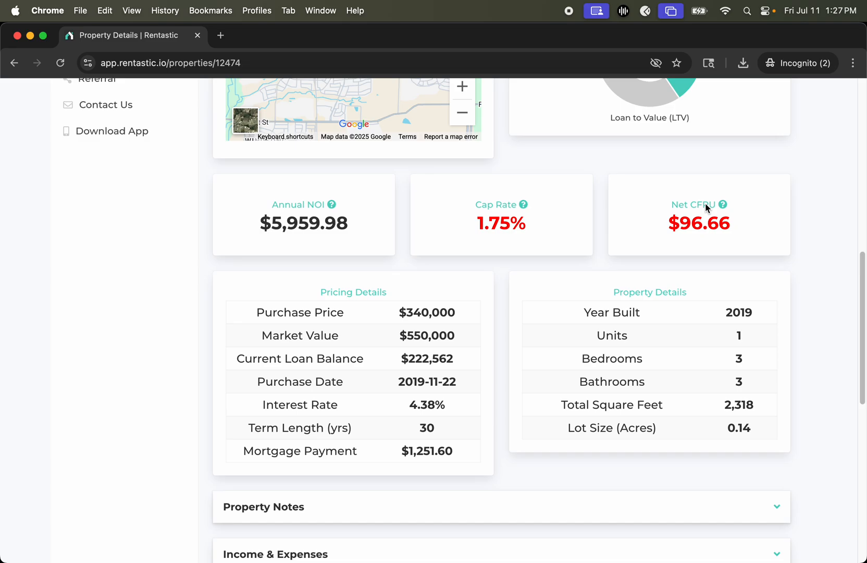
Expand the Prosper property's Income & Expenses section and review the monthly amounts by category down to the totals.
{"action": "scroll", "coordinate": [687, 245], "scroll_direction": "down", "scroll_amount": 5}
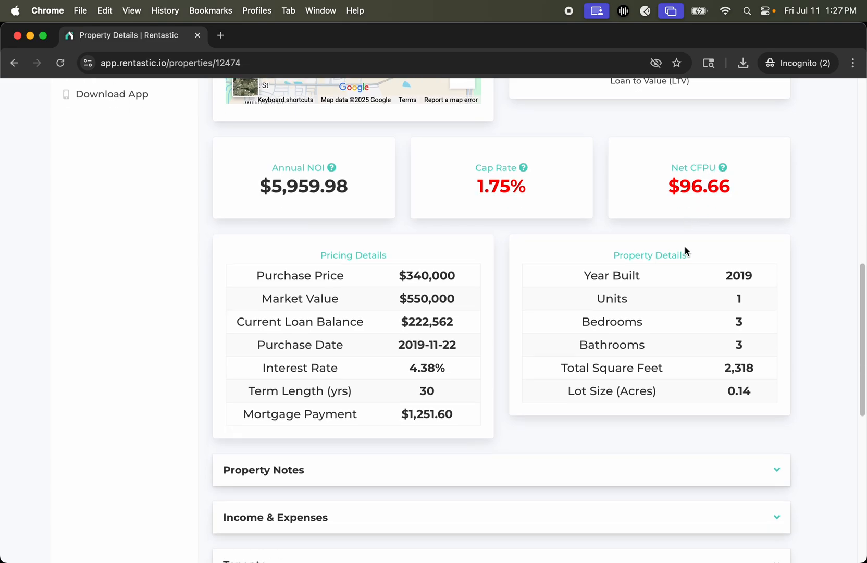
{"action": "left_click", "coordinate": [492, 339]}
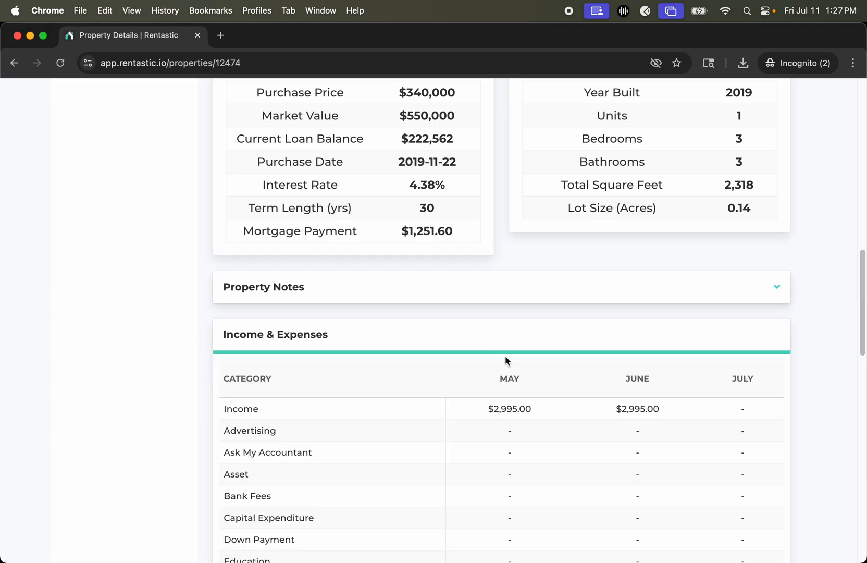
{"action": "scroll", "coordinate": [532, 406], "scroll_direction": "down", "scroll_amount": 8}
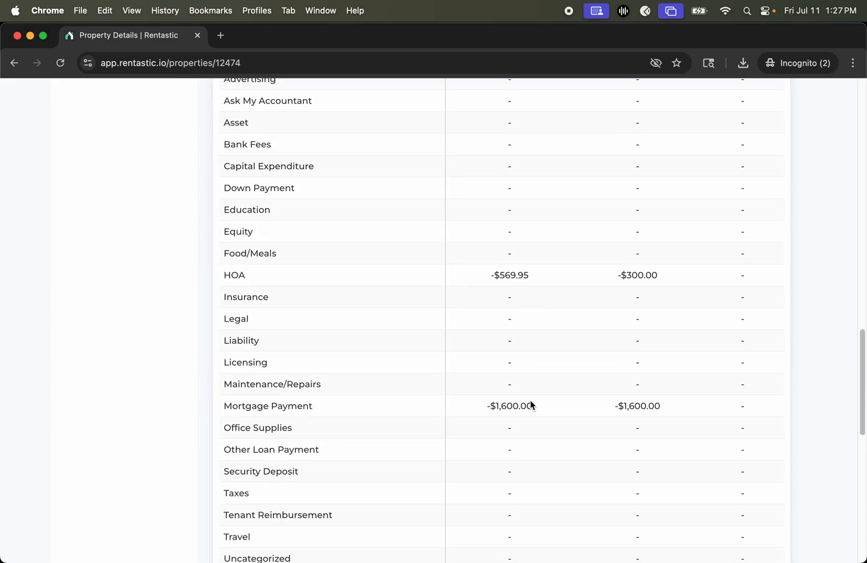
{"action": "scroll", "coordinate": [531, 404], "scroll_direction": "up", "scroll_amount": 2}
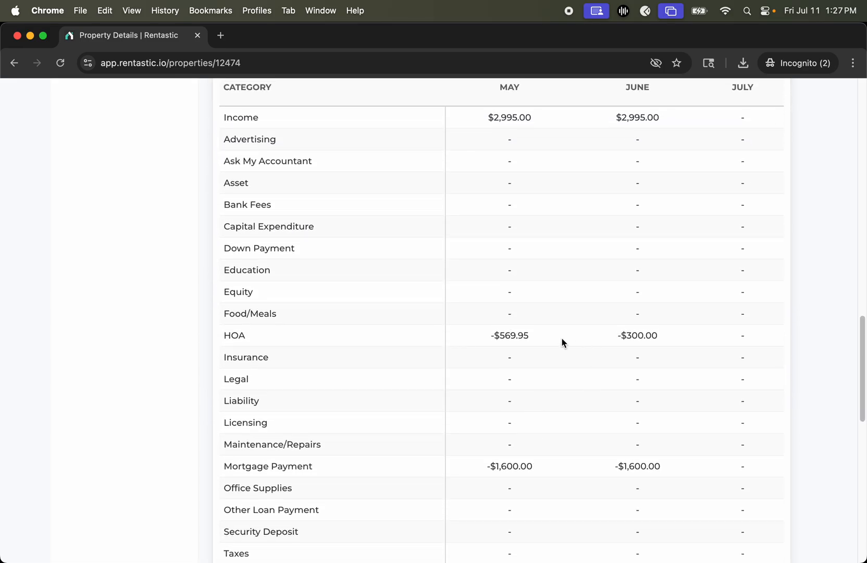
{"action": "scroll", "coordinate": [562, 344], "scroll_direction": "down", "scroll_amount": 5}
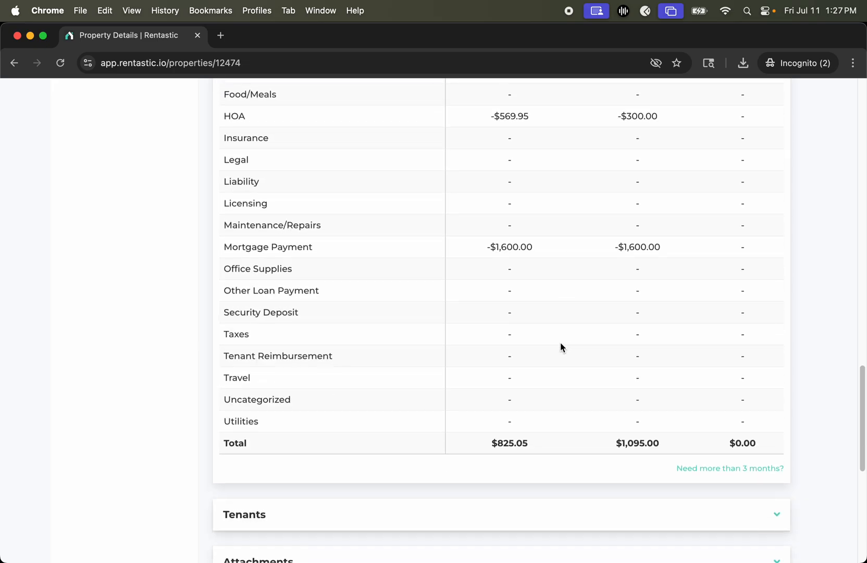
Return to the properties list, open the McKinney, TX property and review its loan-to-value, NOI, cap rate and net CFPU.
{"action": "scroll", "coordinate": [560, 344], "scroll_direction": "up", "scroll_amount": 20}
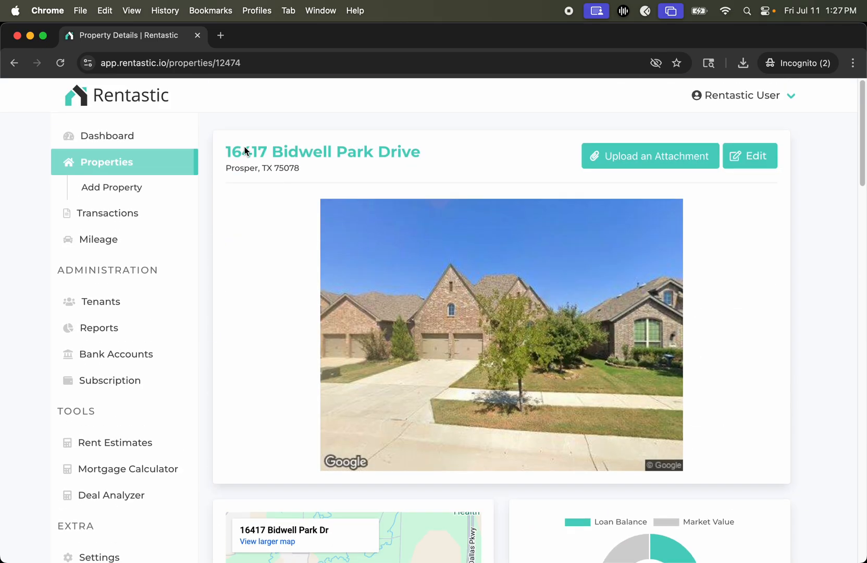
{"action": "left_click", "coordinate": [106, 155]}
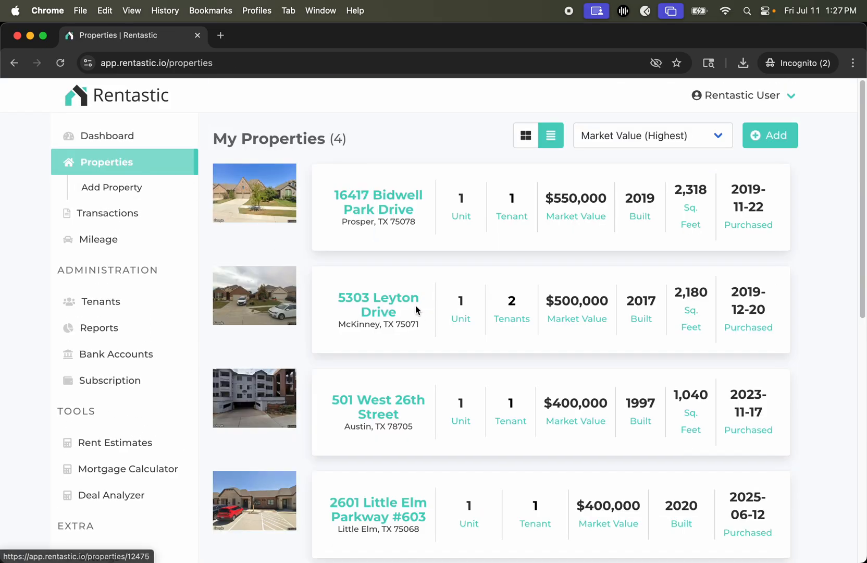
{"action": "left_click", "coordinate": [385, 307]}
{"action": "scroll", "coordinate": [385, 310], "scroll_direction": "down", "scroll_amount": 15}
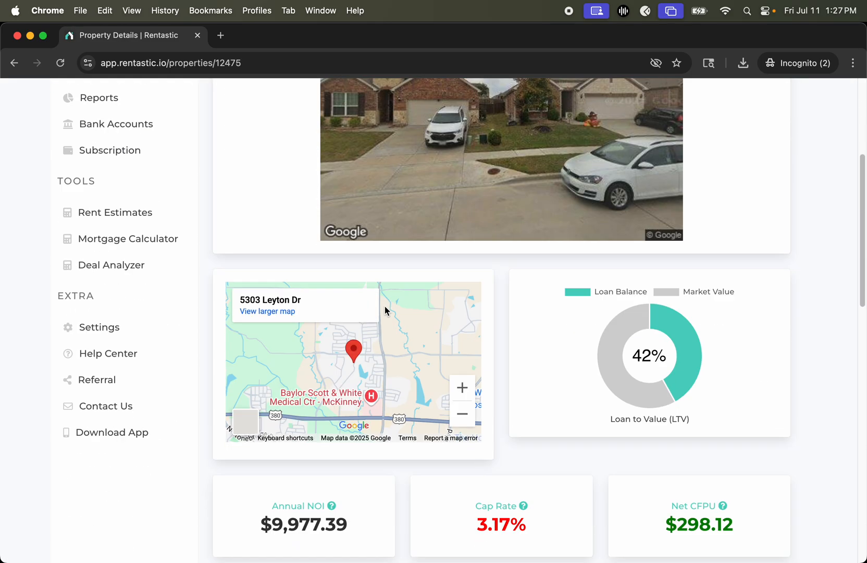
{"action": "scroll", "coordinate": [385, 310], "scroll_direction": "up", "scroll_amount": 5}
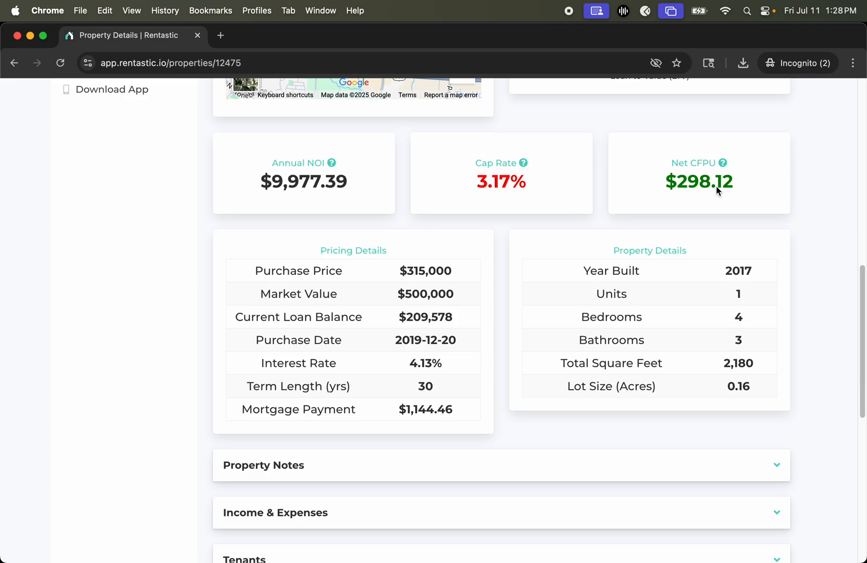
Return to the properties list, open the Little Elm, TX property and review its loan-to-value and performance metrics.
{"action": "scroll", "coordinate": [512, 248], "scroll_direction": "up", "scroll_amount": 10}
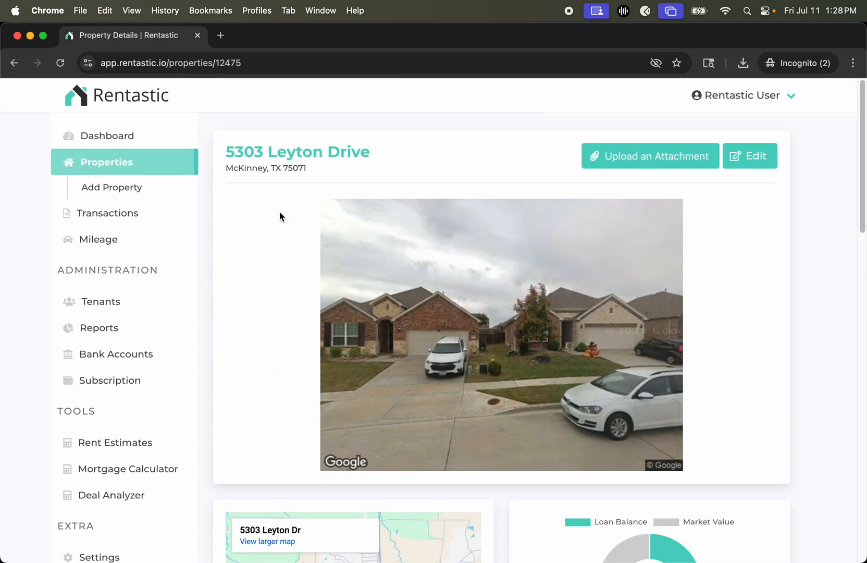
{"action": "left_click", "coordinate": [83, 163]}
{"action": "scroll", "coordinate": [336, 222], "scroll_direction": "down", "scroll_amount": 2}
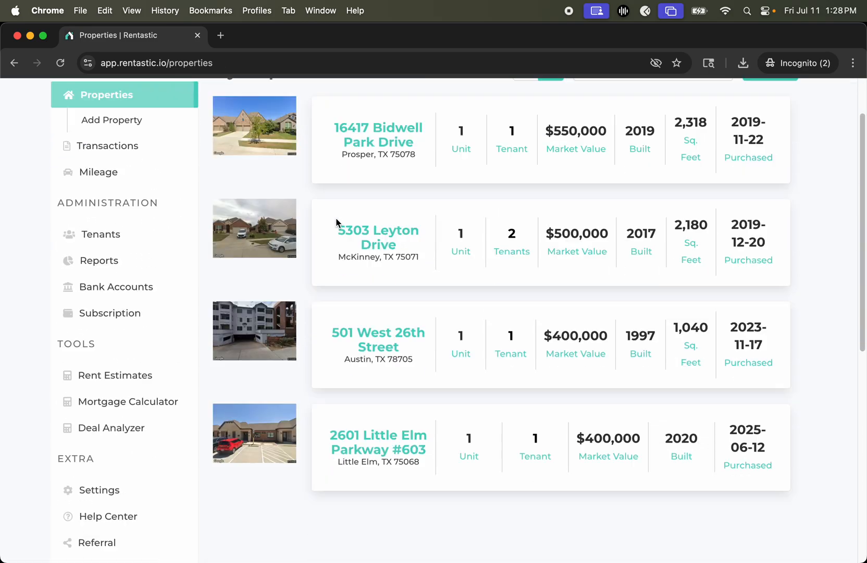
{"action": "scroll", "coordinate": [336, 222], "scroll_direction": "down", "scroll_amount": 3}
{"action": "left_click", "coordinate": [410, 322]}
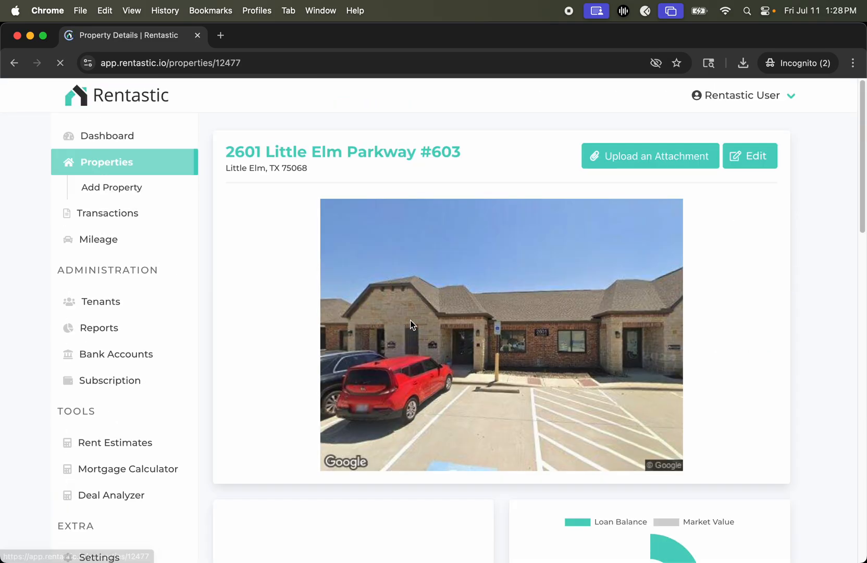
{"action": "scroll", "coordinate": [417, 323], "scroll_direction": "down", "scroll_amount": 7}
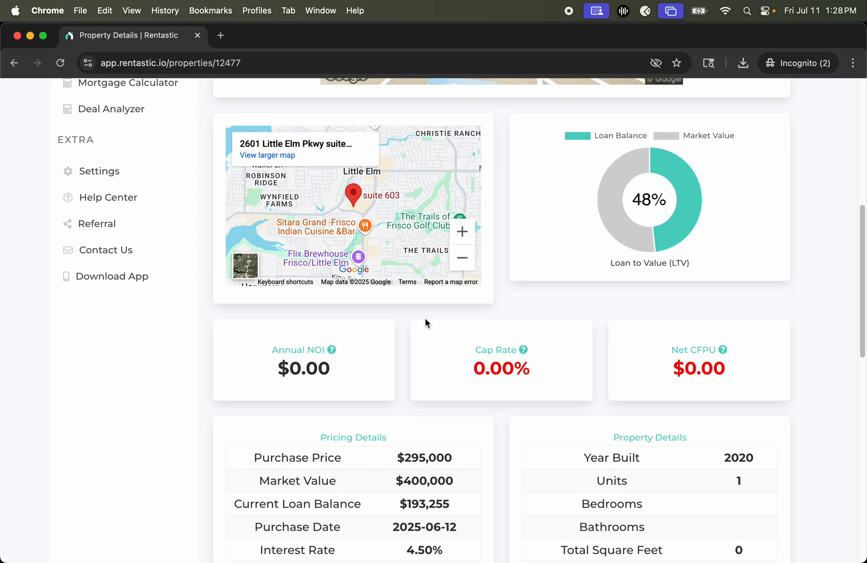
{"action": "scroll", "coordinate": [515, 330], "scroll_direction": "up", "scroll_amount": 3}
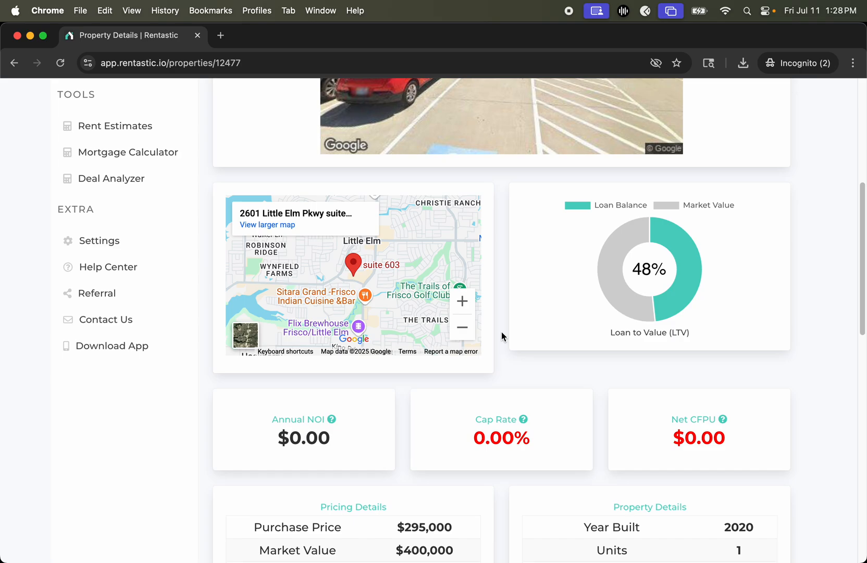
Open the transactions, check the uncategorized ones, and return to all transactions to review their categories and assigned properties.
{"action": "scroll", "coordinate": [502, 331], "scroll_direction": "up", "scroll_amount": 5}
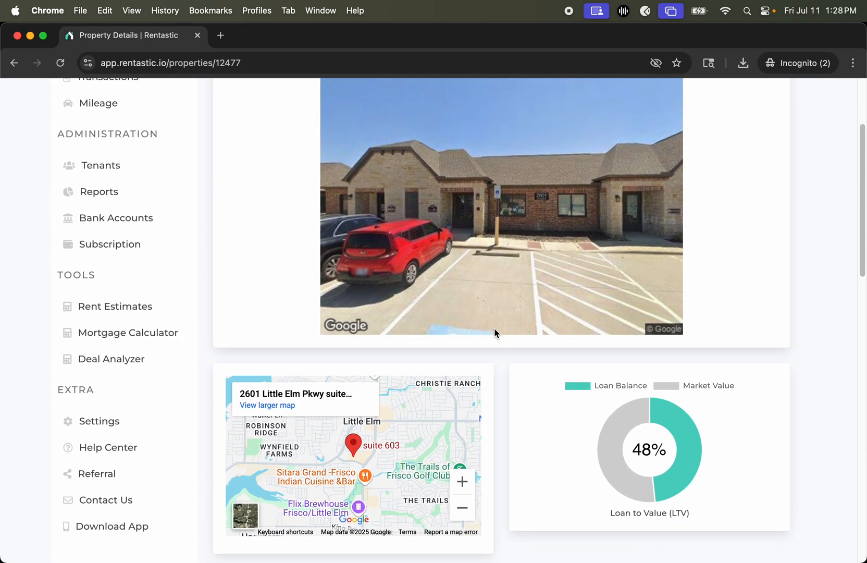
{"action": "scroll", "coordinate": [494, 329], "scroll_direction": "up", "scroll_amount": 2}
{"action": "left_click", "coordinate": [99, 123]}
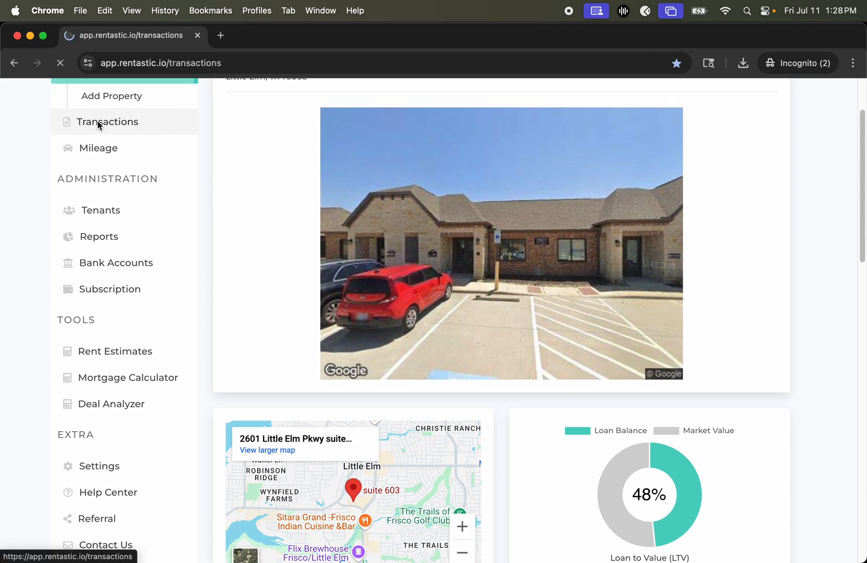
{"action": "left_click", "coordinate": [371, 151]}
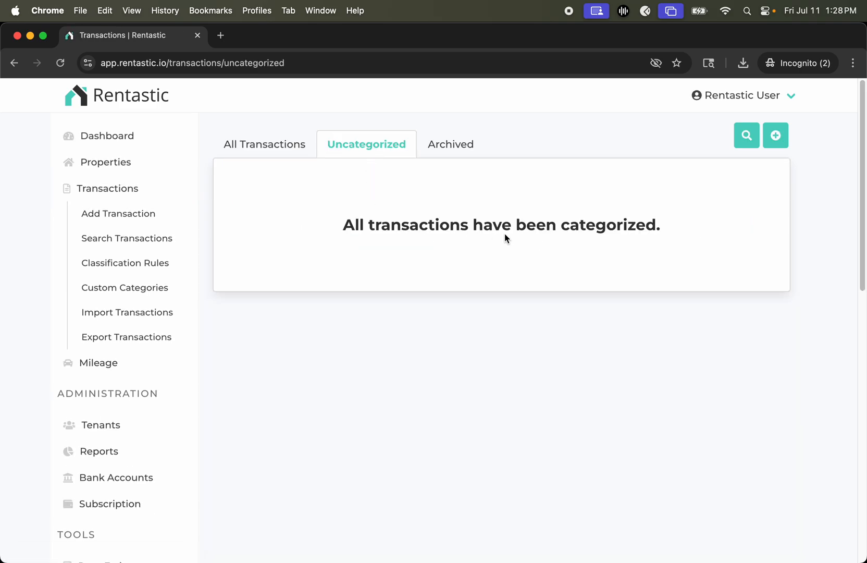
{"action": "left_click", "coordinate": [252, 148]}
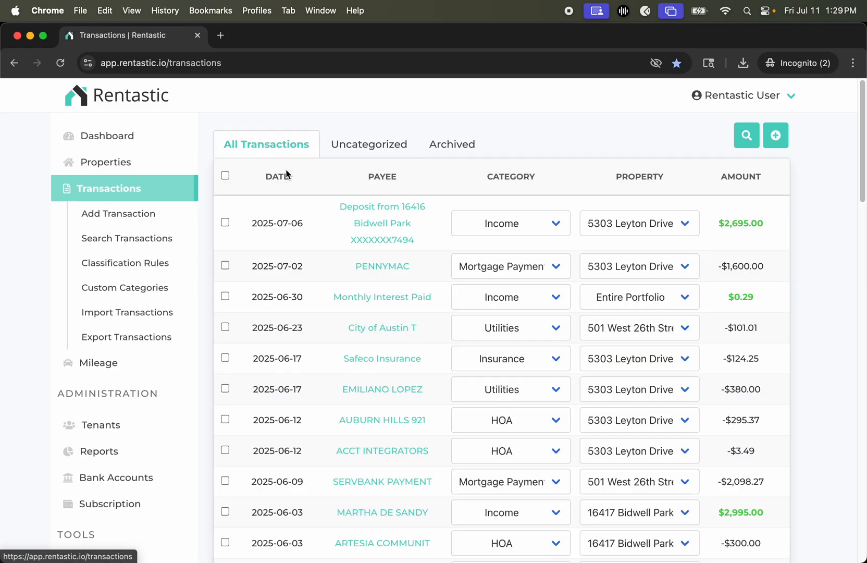
{"action": "scroll", "coordinate": [128, 280], "scroll_direction": "down", "scroll_amount": 2}
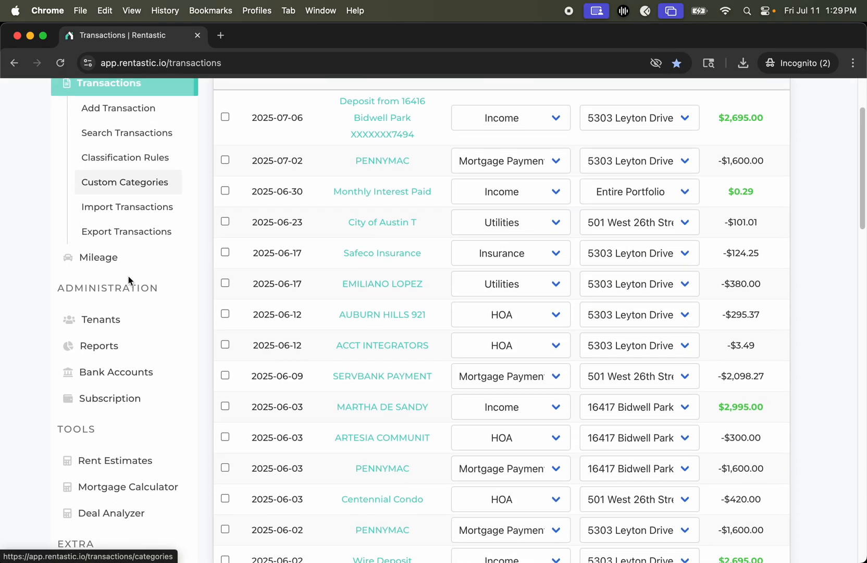
{"action": "scroll", "coordinate": [129, 280], "scroll_direction": "down", "scroll_amount": 3}
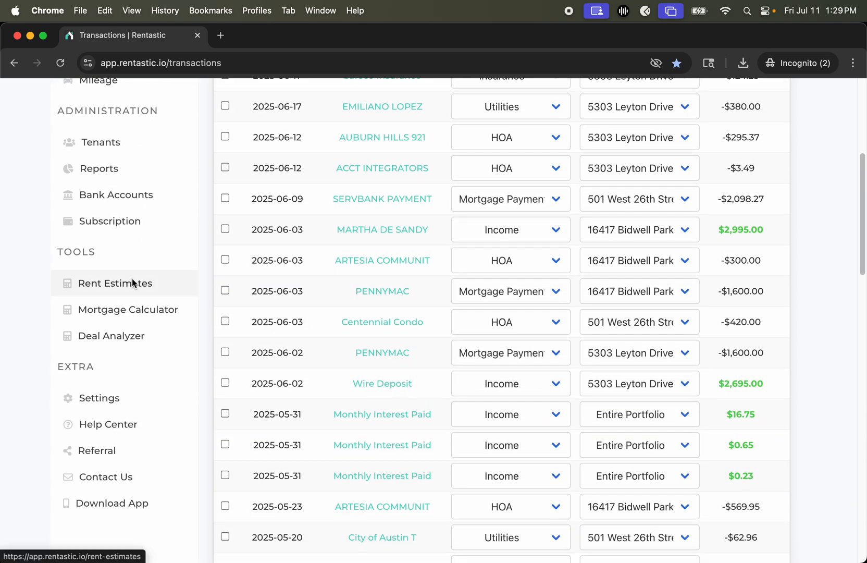
Open the Deal Analyzer and load the saved deal for the Northlake, TX property.
{"action": "left_click", "coordinate": [105, 338]}
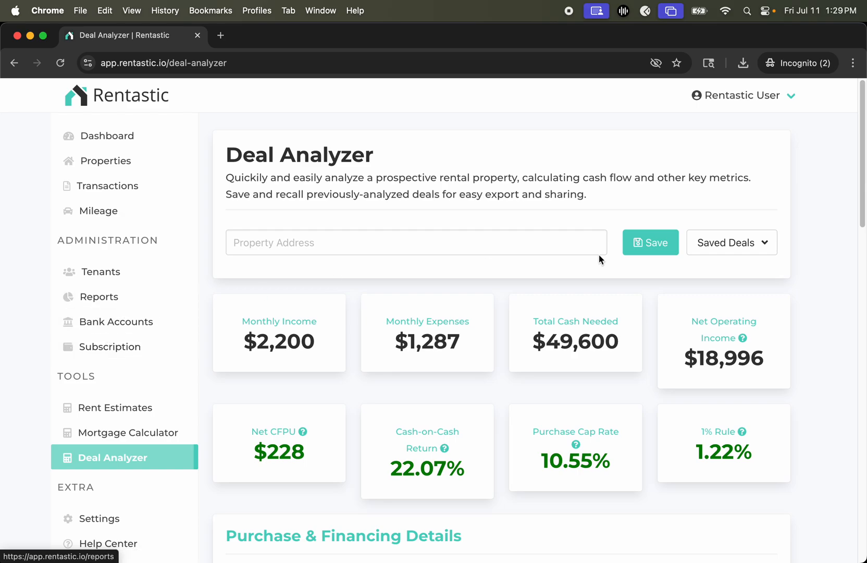
{"action": "left_click", "coordinate": [727, 242]}
{"action": "left_click", "coordinate": [734, 403]}
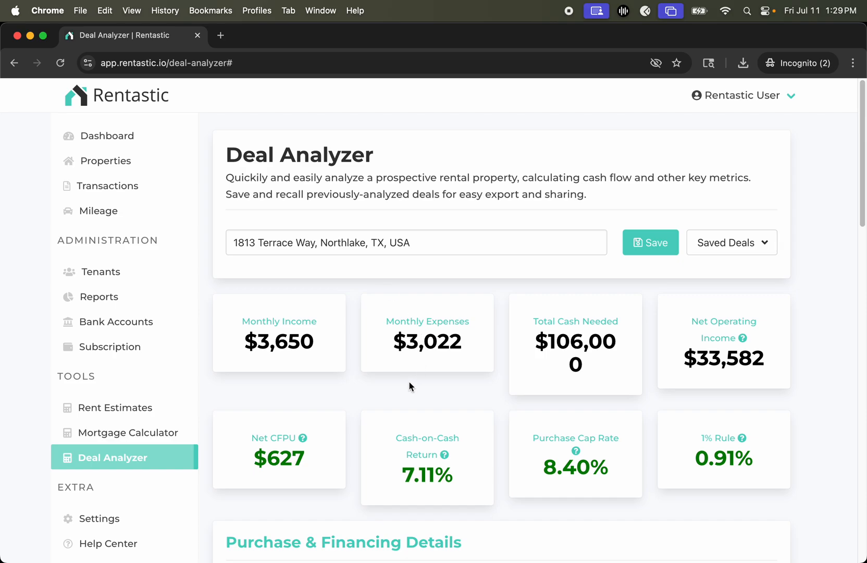
Set the deal's purchase price to $450,000 in the Purchase & Financing Details.
{"action": "scroll", "coordinate": [409, 381], "scroll_direction": "down", "scroll_amount": 4}
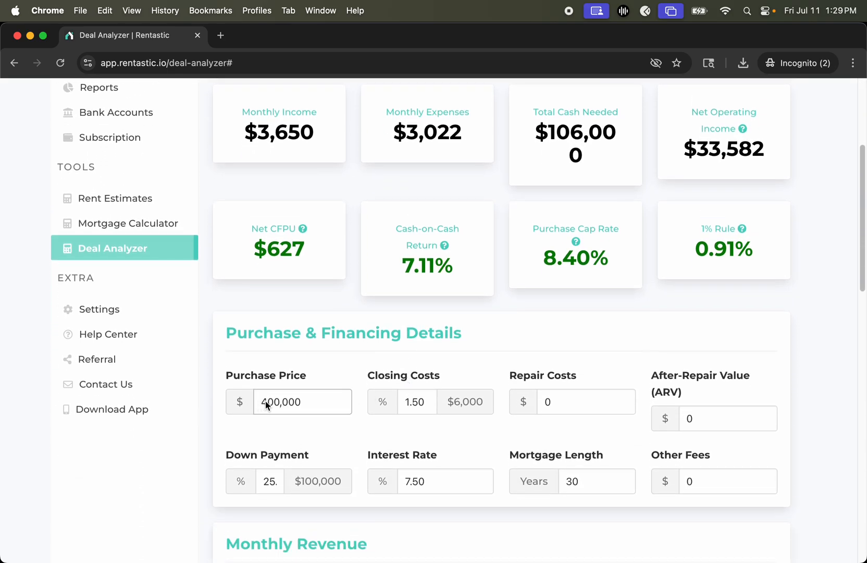
{"action": "left_click", "coordinate": [266, 401]}
{"action": "double_click", "coordinate": [273, 400]}
{"action": "left_click", "coordinate": [274, 399]}
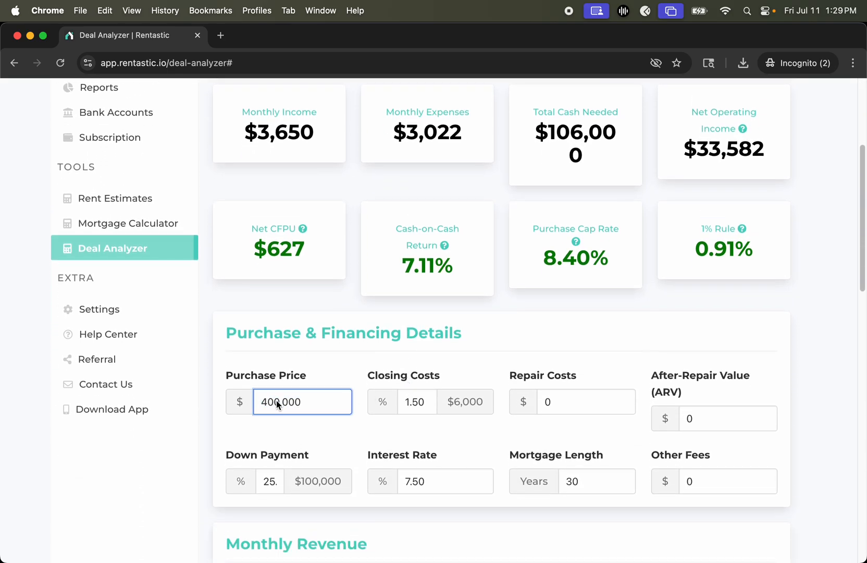
{"action": "key", "text": "BackSpace"}
{"action": "type", "text": "5"}
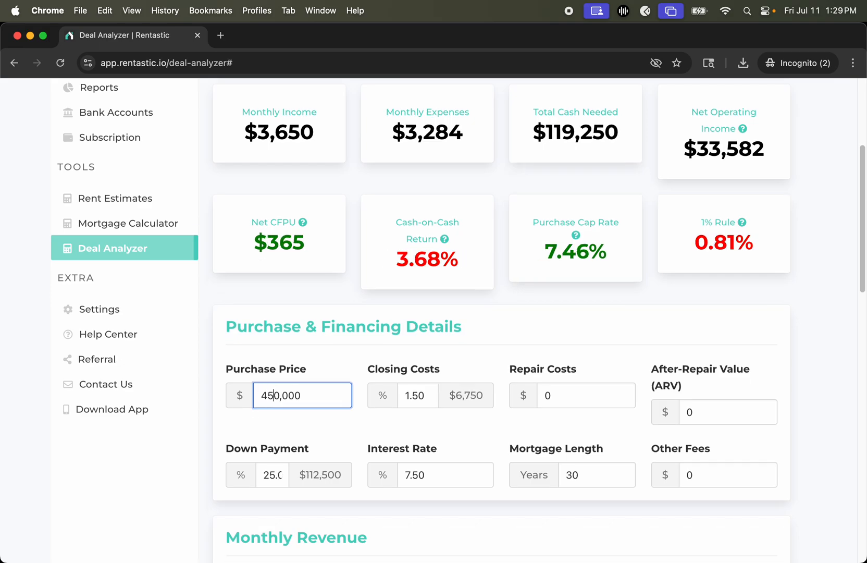
{"action": "key", "text": "Tab"}
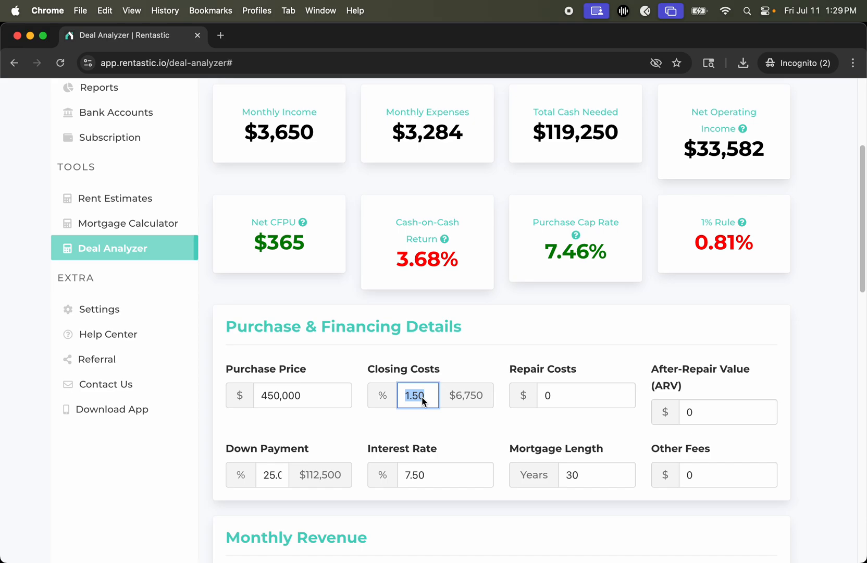
Set the deal's repair costs to $15,000 and check the recalculated return metrics.
{"action": "left_click", "coordinate": [597, 405]}
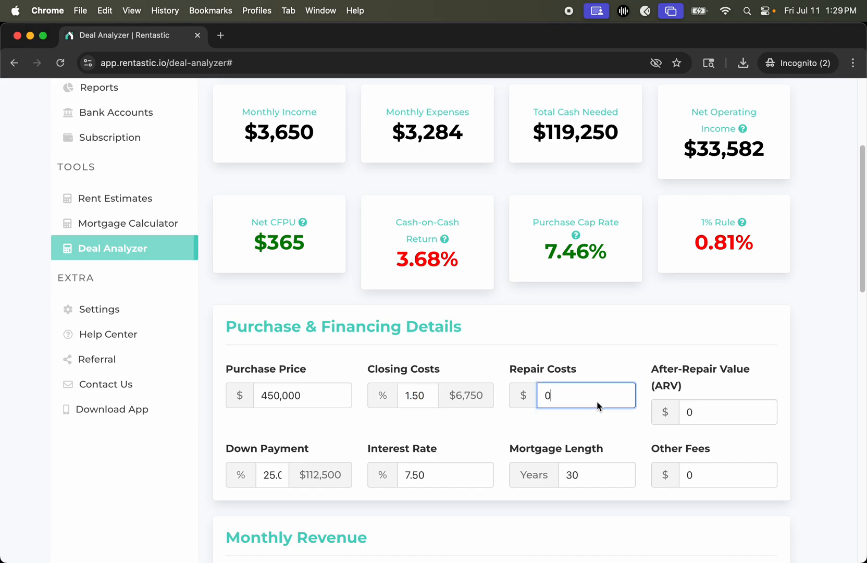
{"action": "key", "text": "BackSpace"}
{"action": "type", "text": "15000"}
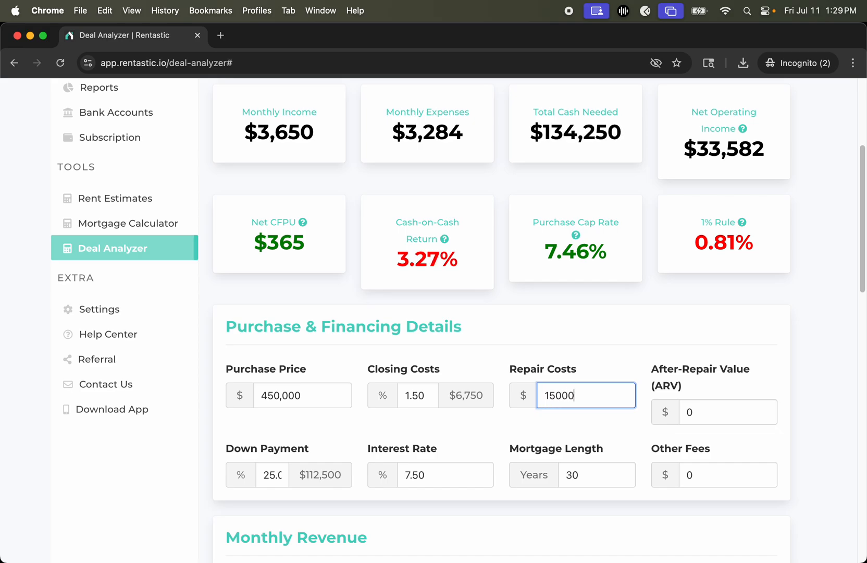
{"action": "scroll", "coordinate": [590, 380], "scroll_direction": "up", "scroll_amount": 3}
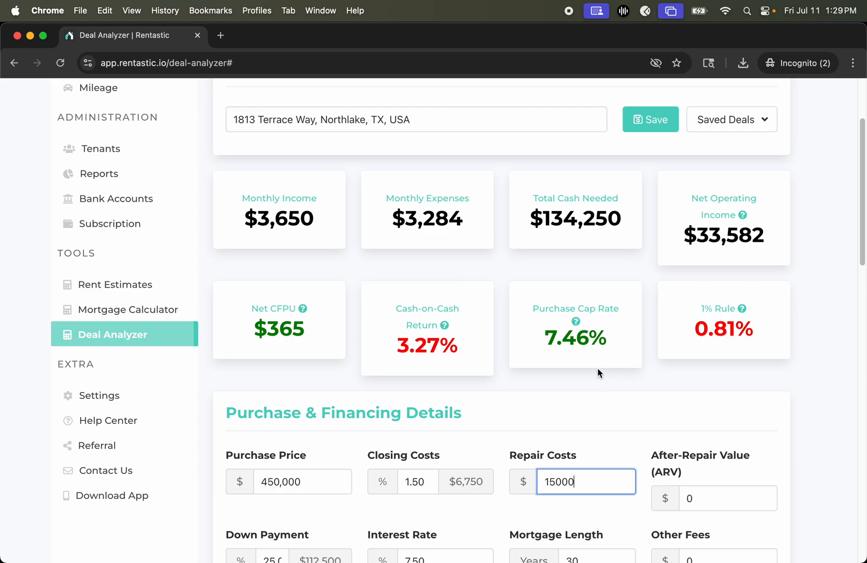
Set the deal's gross monthly rent to $3,200 and check the recalculated return metrics.
{"action": "scroll", "coordinate": [562, 377], "scroll_direction": "down", "scroll_amount": 4}
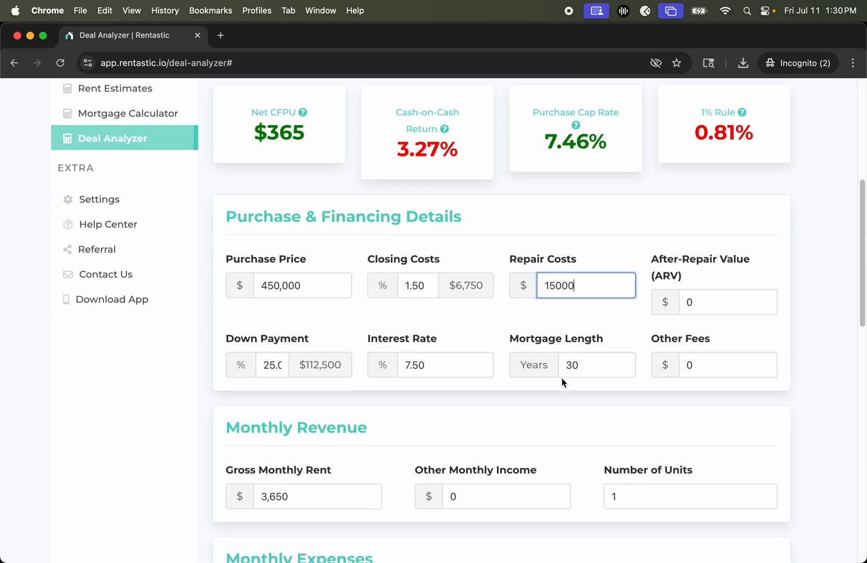
{"action": "left_click", "coordinate": [306, 497]}
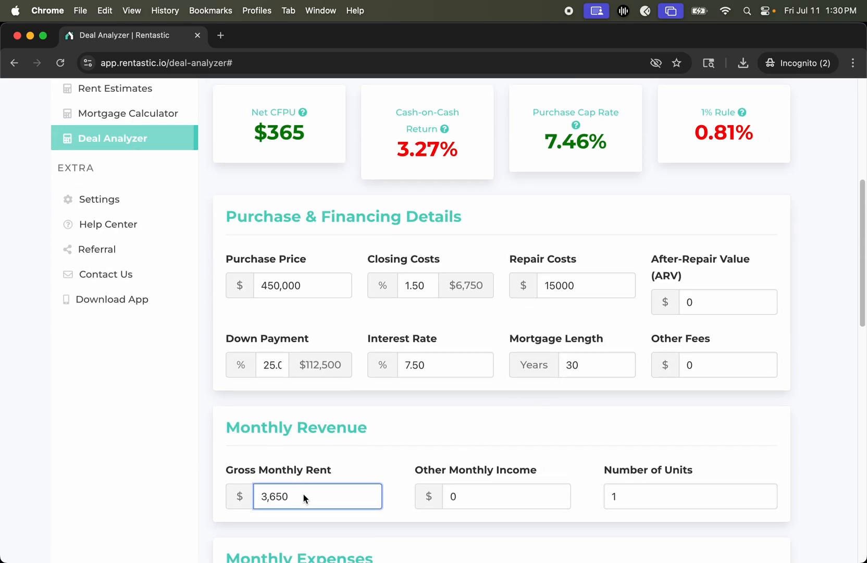
{"action": "key", "text": "BackSpace"}
{"action": "key", "text": "BackSpace"}
{"action": "key", "text": "BackSpace"}
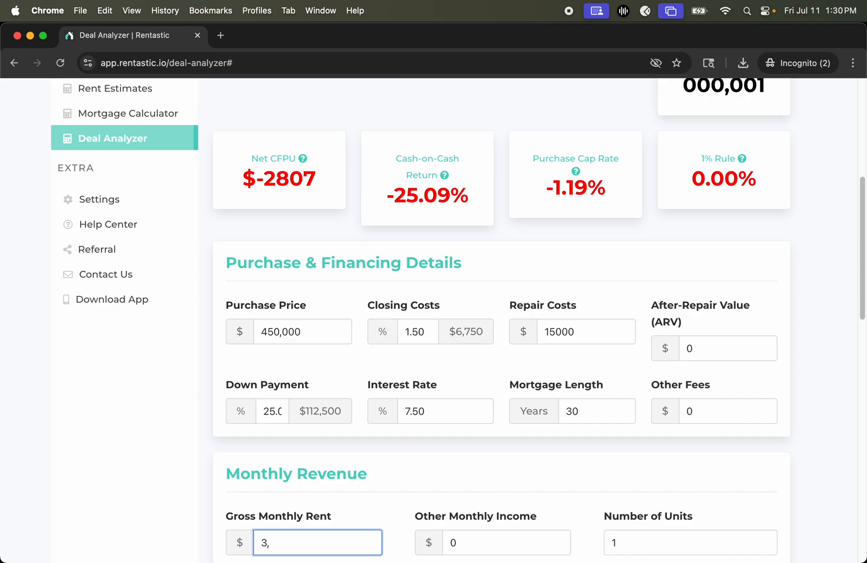
{"action": "type", "text": "2"}
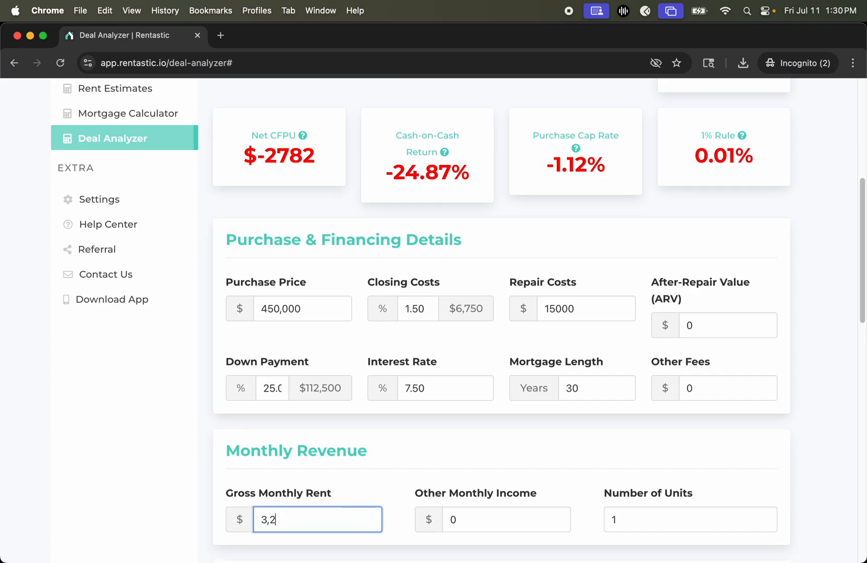
{"action": "type", "text": "00"}
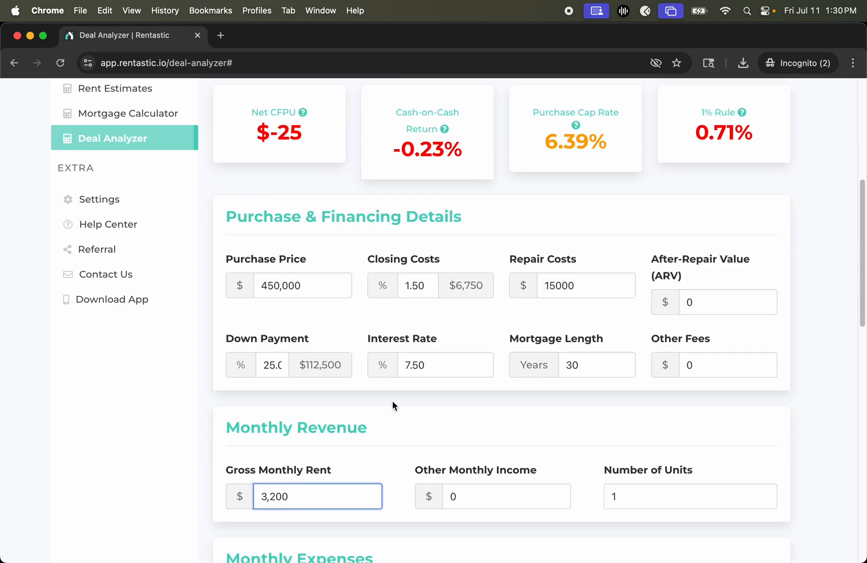
{"action": "scroll", "coordinate": [394, 403], "scroll_direction": "up", "scroll_amount": 4}
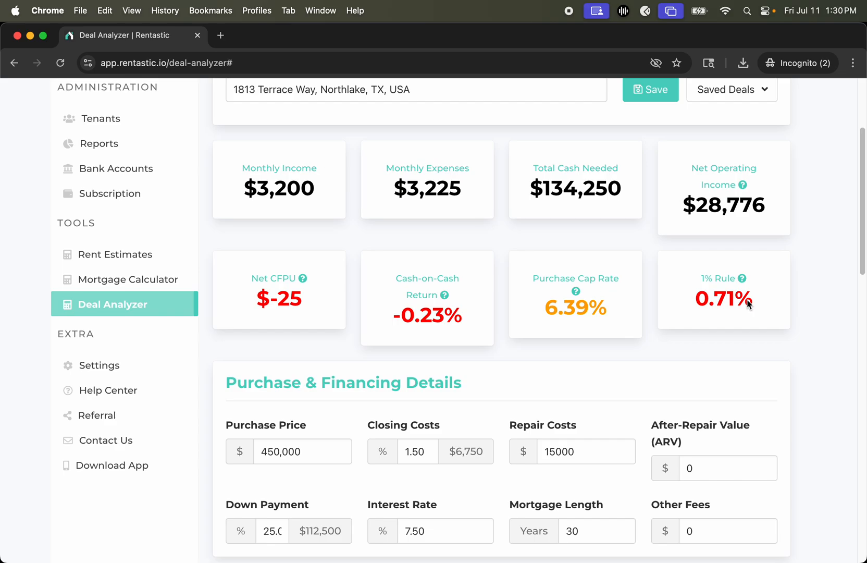
Set the deal's purchase price to $400,000 in the Purchase & Financing Details.
{"action": "left_click", "coordinate": [273, 455]}
{"action": "key", "text": "BackSpace"}
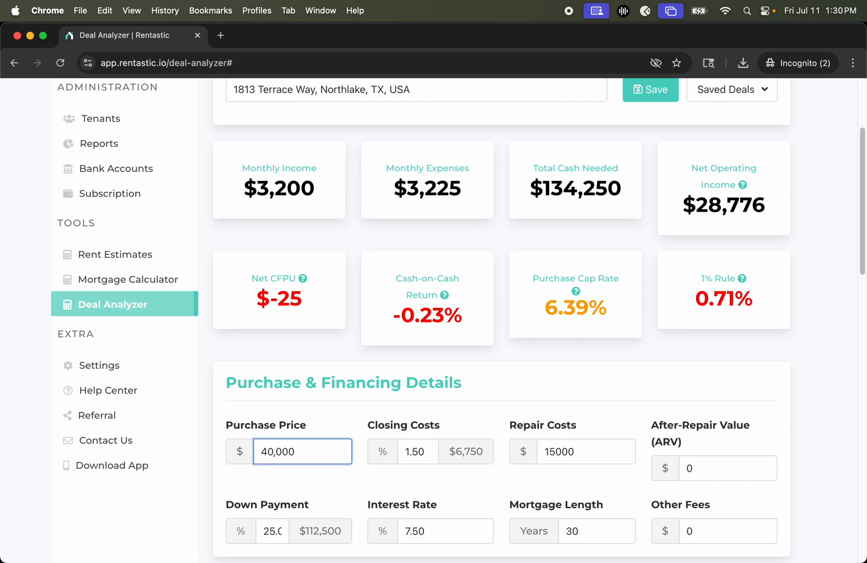
{"action": "type", "text": "0"}
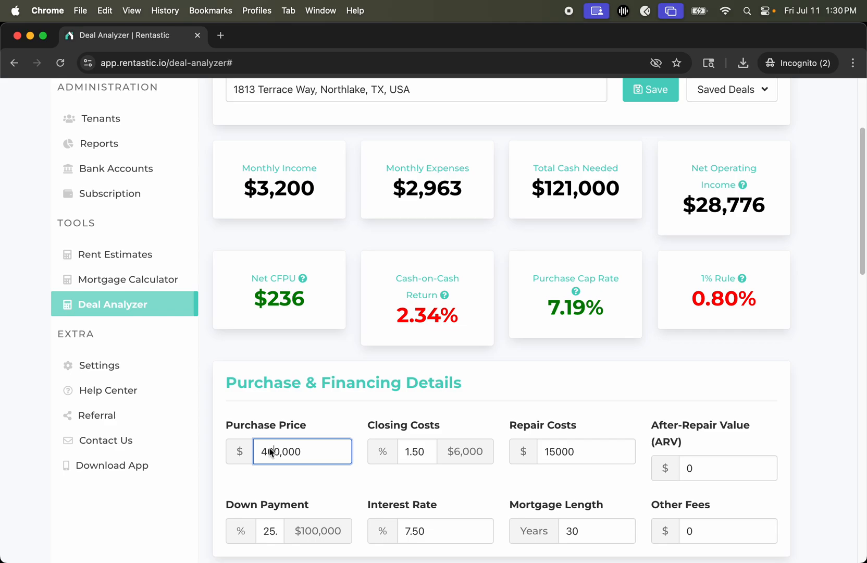
{"action": "key", "text": "Tab"}
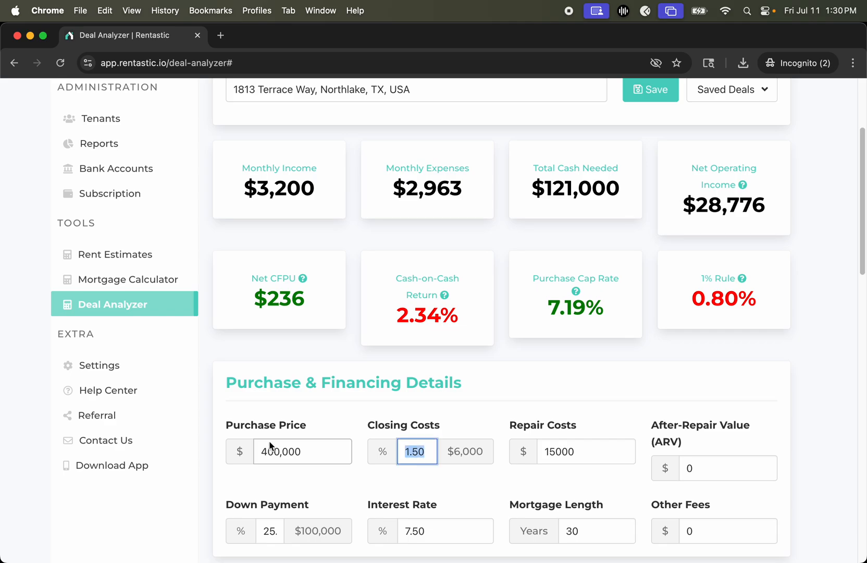
Set the deal's repair costs to $10,000.
{"action": "left_click", "coordinate": [554, 452]}
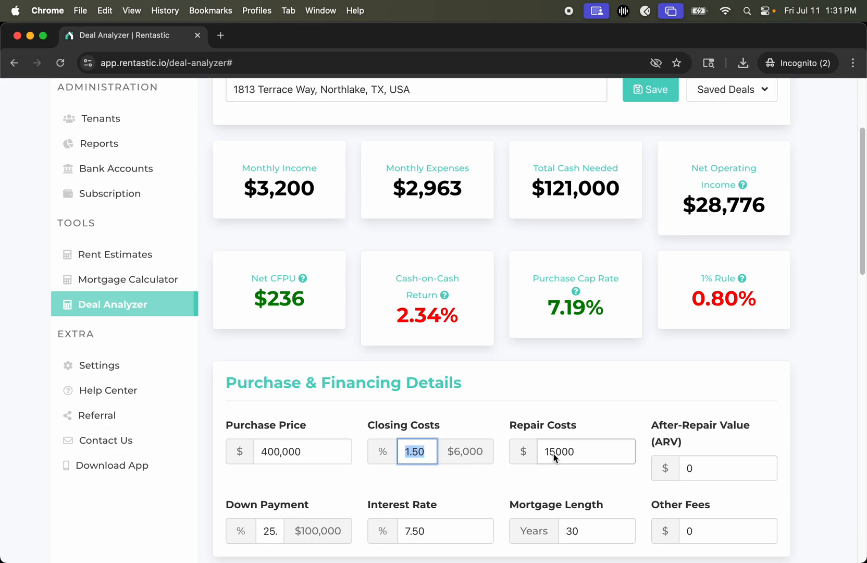
{"action": "key", "text": "BackSpace"}
{"action": "type", "text": "0"}
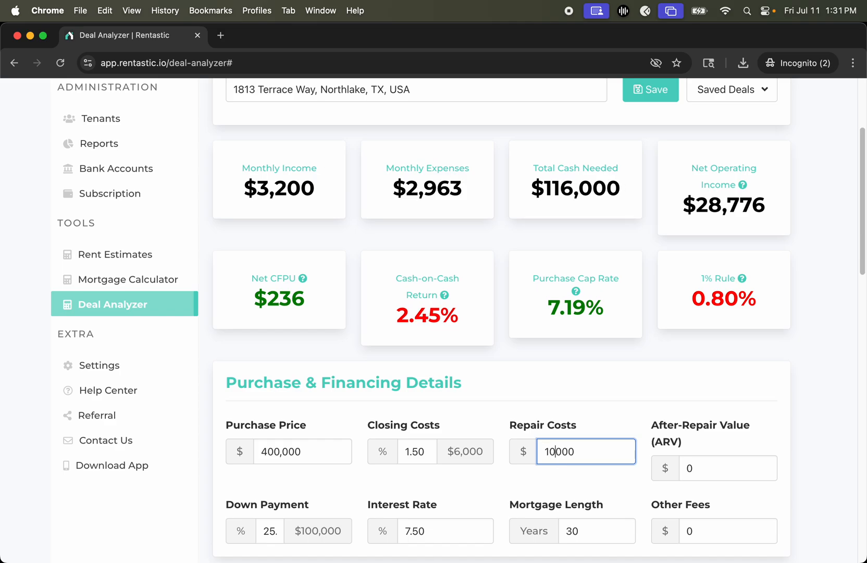
{"action": "key", "text": "Tab"}
Set the gross monthly rent to $3,500 in the Monthly Revenue section.
{"action": "scroll", "coordinate": [368, 465], "scroll_direction": "down", "scroll_amount": 4}
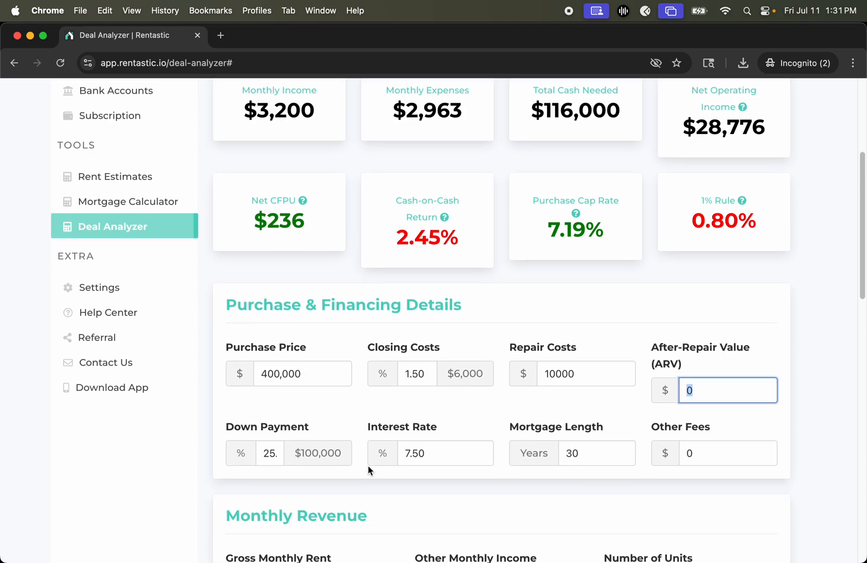
{"action": "left_click", "coordinate": [274, 488]}
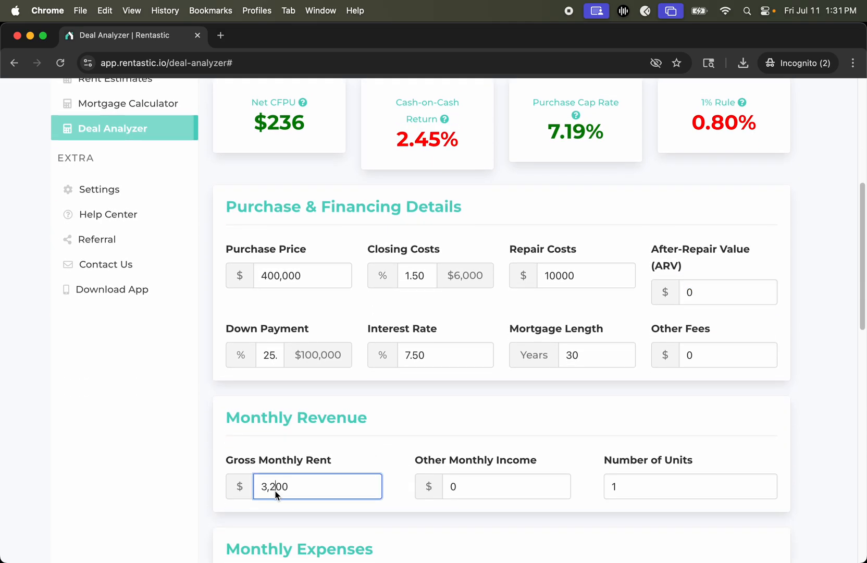
{"action": "key", "text": "BackSpace"}
{"action": "type", "text": "5"}
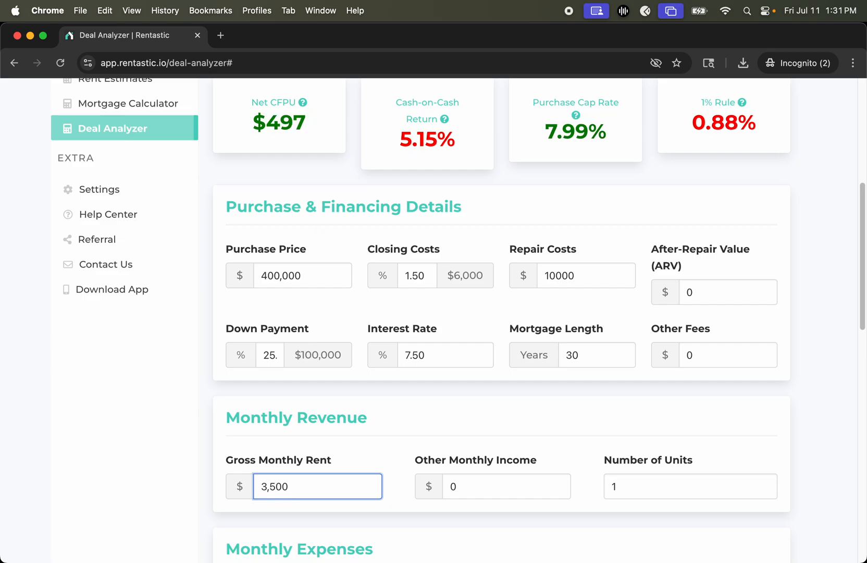
{"action": "key", "text": "Tab"}
Check the recalculated return metrics and save the Northlake, TX deal with its new figures.
{"action": "scroll", "coordinate": [254, 371], "scroll_direction": "up", "scroll_amount": 2}
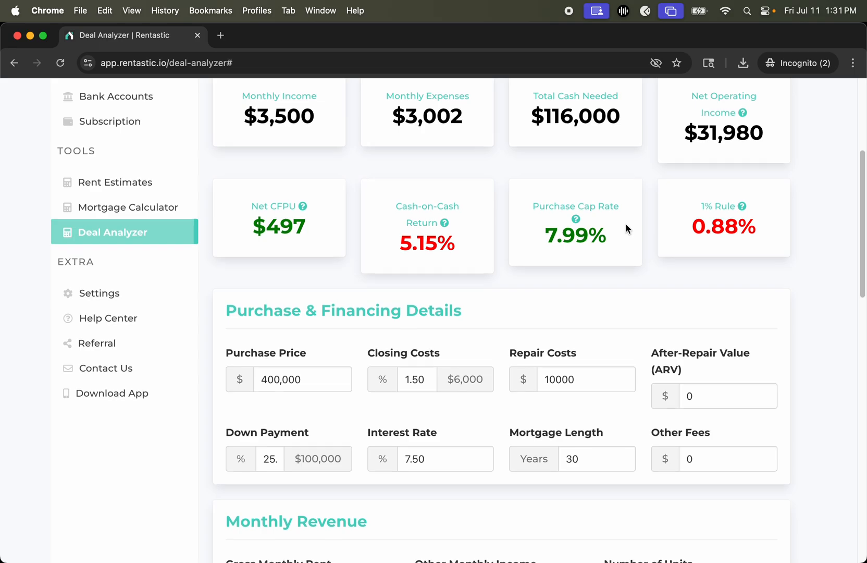
{"action": "scroll", "coordinate": [626, 225], "scroll_direction": "up", "scroll_amount": 2}
{"action": "left_click", "coordinate": [642, 109]}
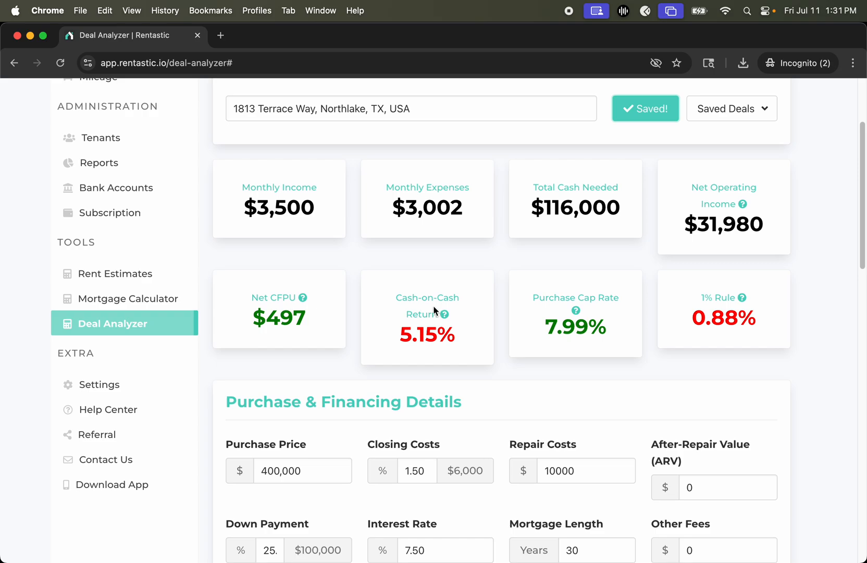
Open Rent Estimates, fill the custom address with the saved Prosper, TX address and request its rent estimate.
{"action": "left_click", "coordinate": [276, 480]}
{"action": "left_click", "coordinate": [117, 272]}
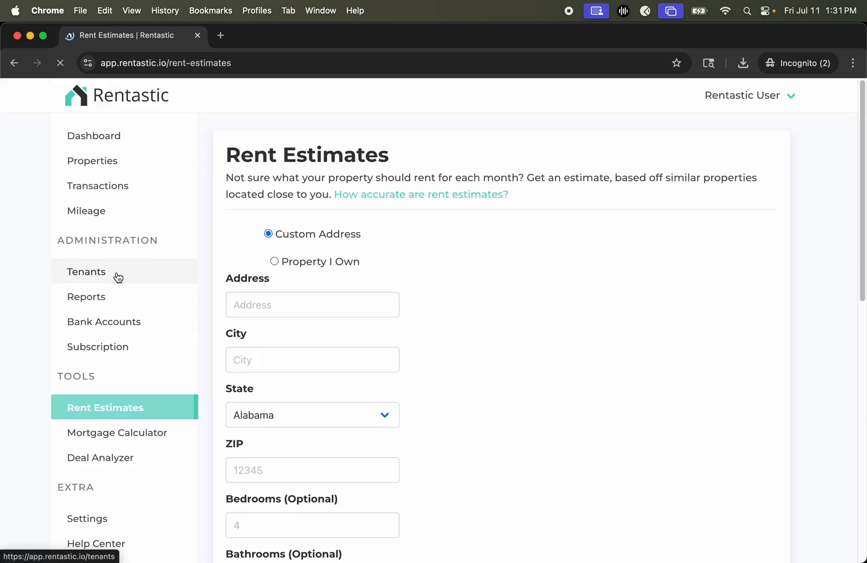
{"action": "left_click", "coordinate": [273, 308]}
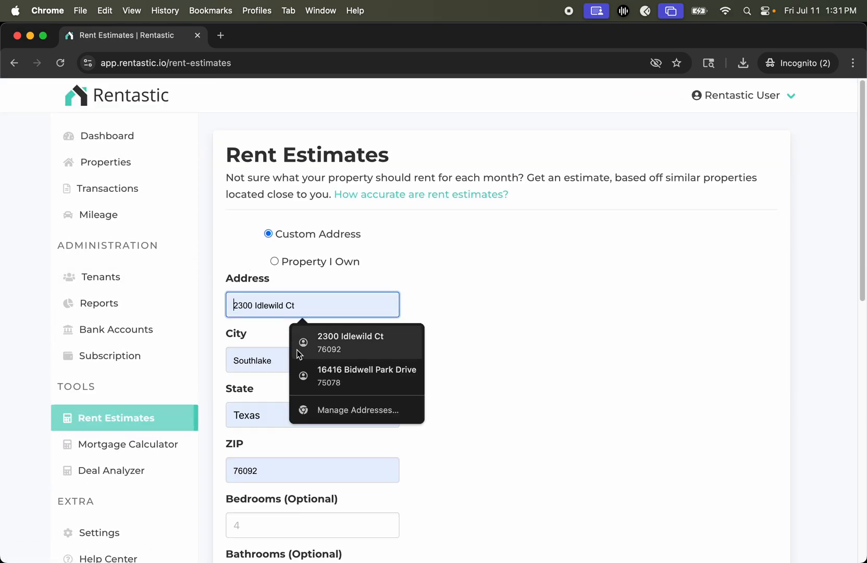
{"action": "left_click", "coordinate": [326, 377]}
{"action": "scroll", "coordinate": [438, 394], "scroll_direction": "down", "scroll_amount": 7}
{"action": "left_click", "coordinate": [331, 309]}
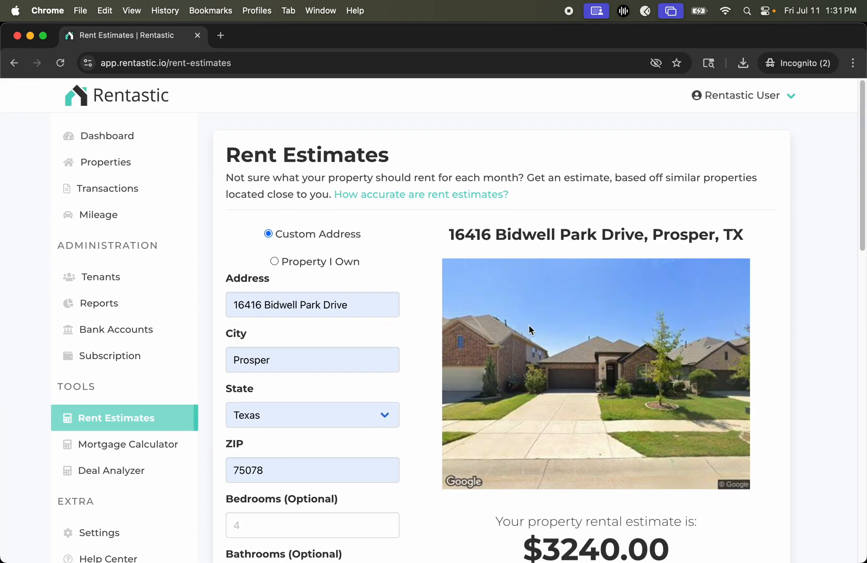
Check the property list and fill the rent estimate form with the owned Prosper, TX property's details.
{"action": "left_click", "coordinate": [102, 165]}
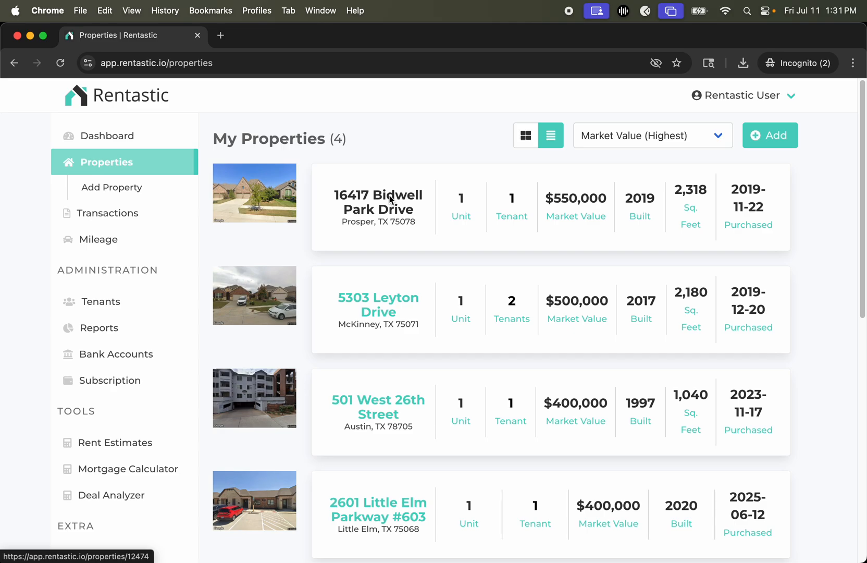
{"action": "left_click", "coordinate": [99, 449]}
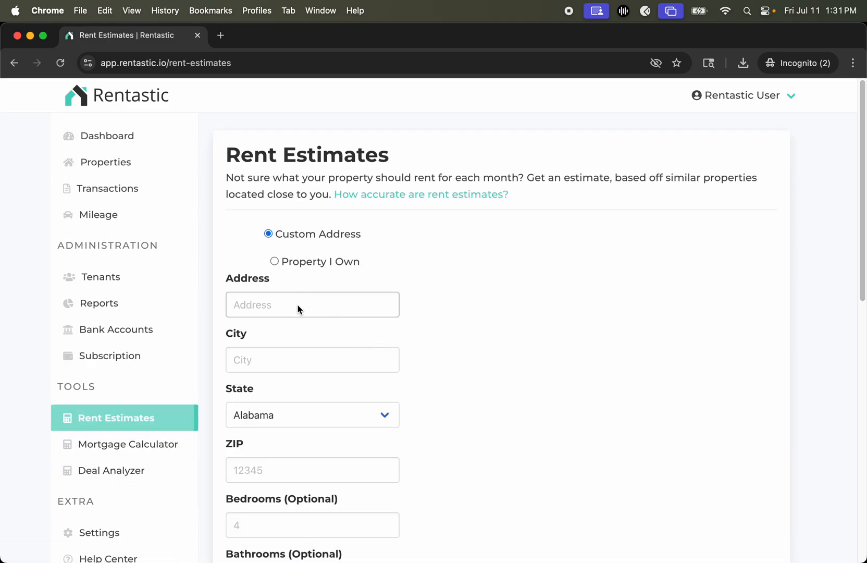
{"action": "scroll", "coordinate": [525, 427], "scroll_direction": "down", "scroll_amount": 1}
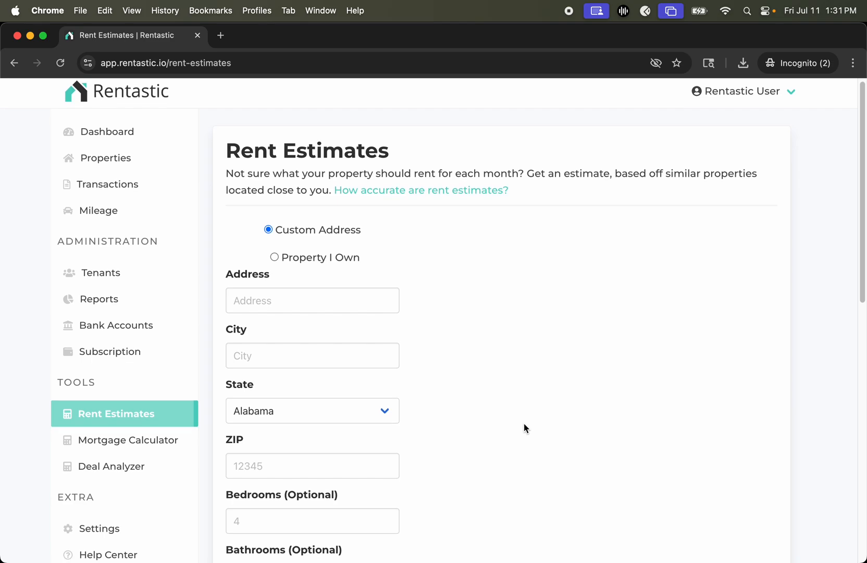
{"action": "scroll", "coordinate": [524, 428], "scroll_direction": "down", "scroll_amount": 5}
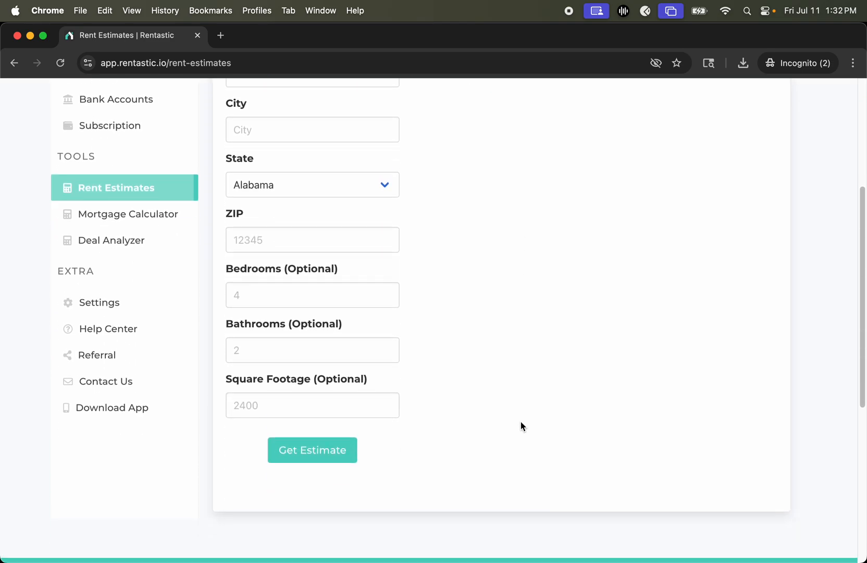
{"action": "scroll", "coordinate": [521, 424], "scroll_direction": "up", "scroll_amount": 2}
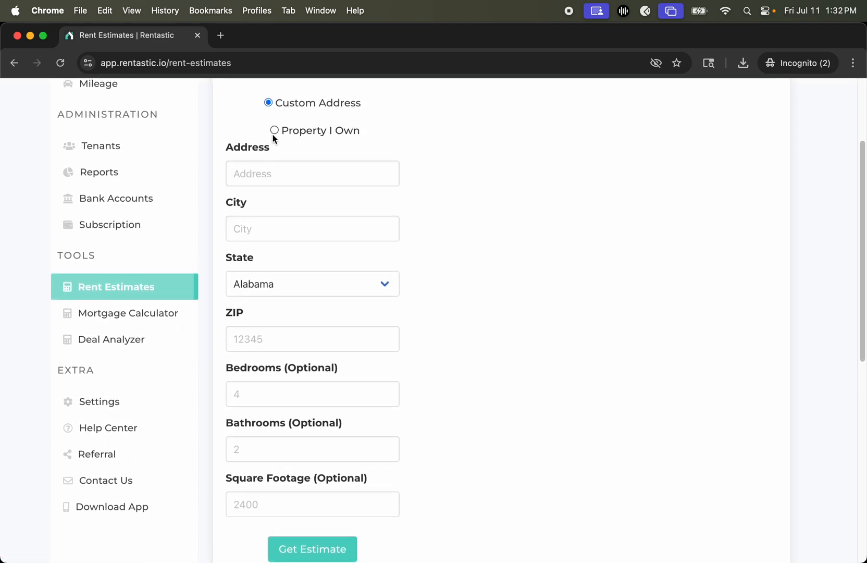
{"action": "left_click", "coordinate": [275, 132]}
{"action": "left_click", "coordinate": [329, 174]}
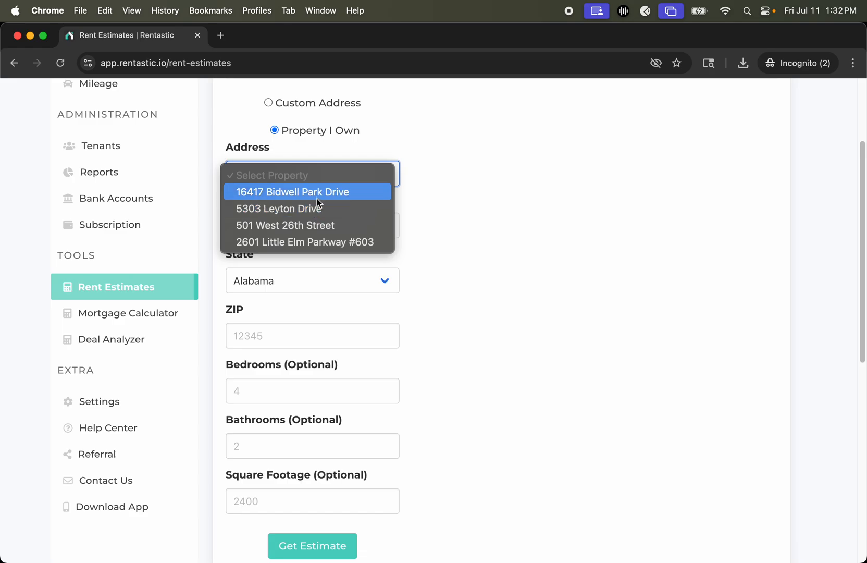
{"action": "left_click", "coordinate": [317, 197]}
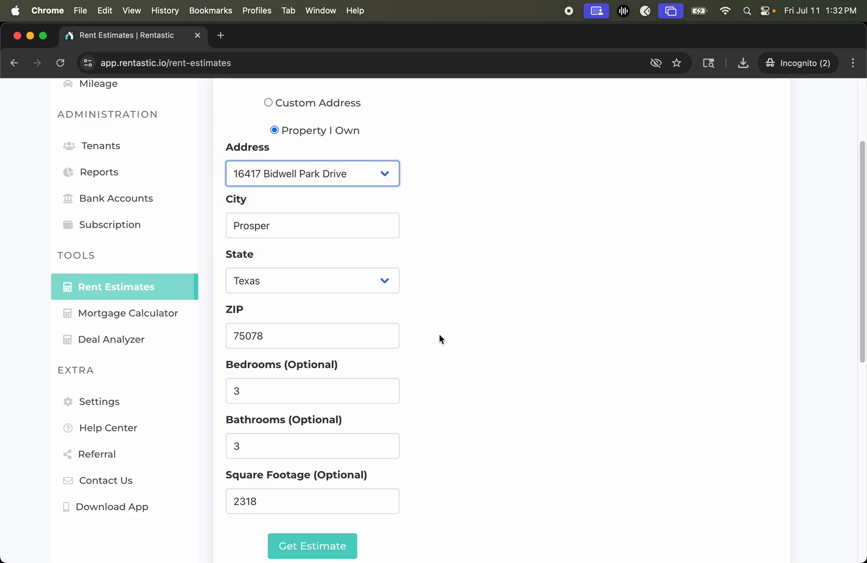
Open the Prosper, TX property for editing and review its address, pricing, financing and property details.
{"action": "scroll", "coordinate": [407, 341], "scroll_direction": "up", "scroll_amount": 3}
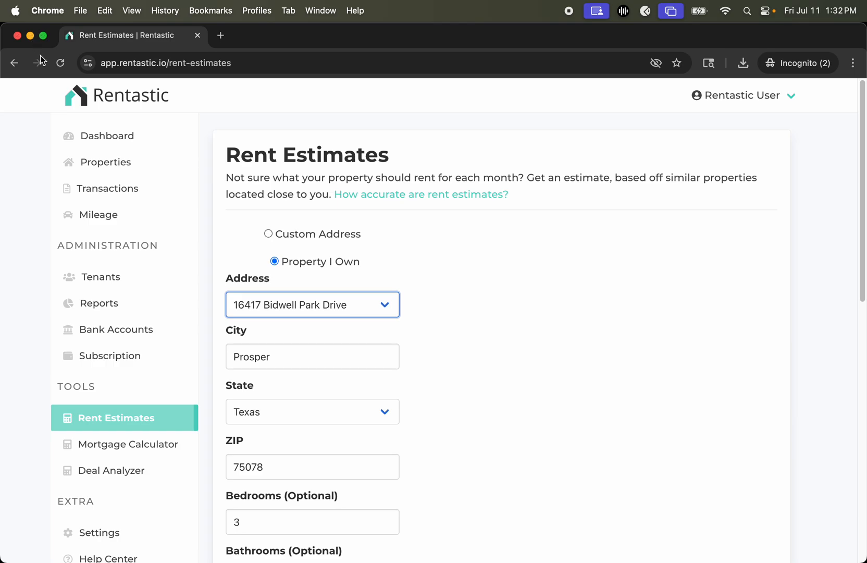
{"action": "left_click", "coordinate": [119, 160]}
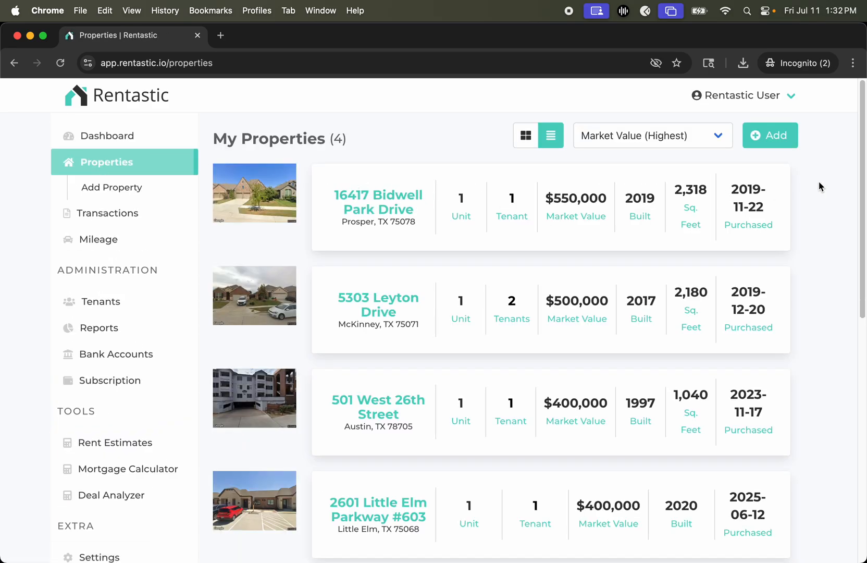
{"action": "left_click", "coordinate": [380, 209]}
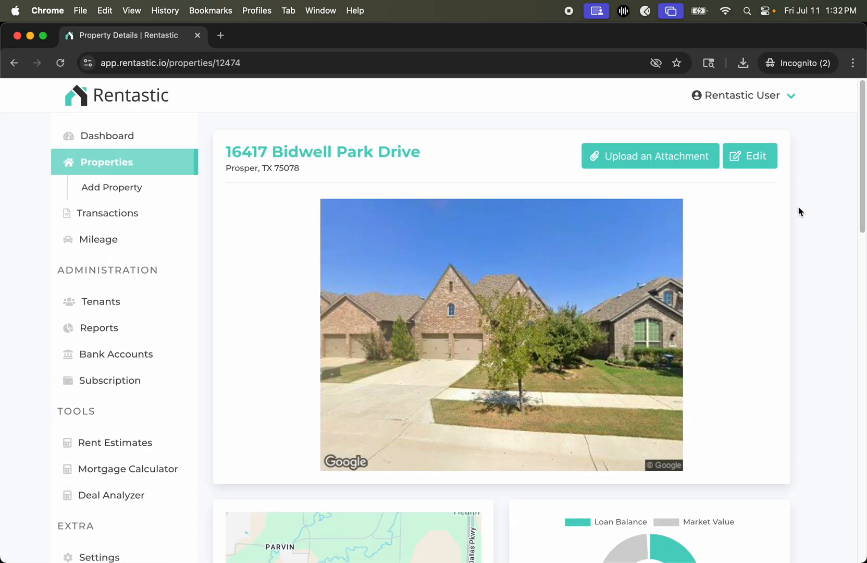
{"action": "left_click", "coordinate": [740, 154]}
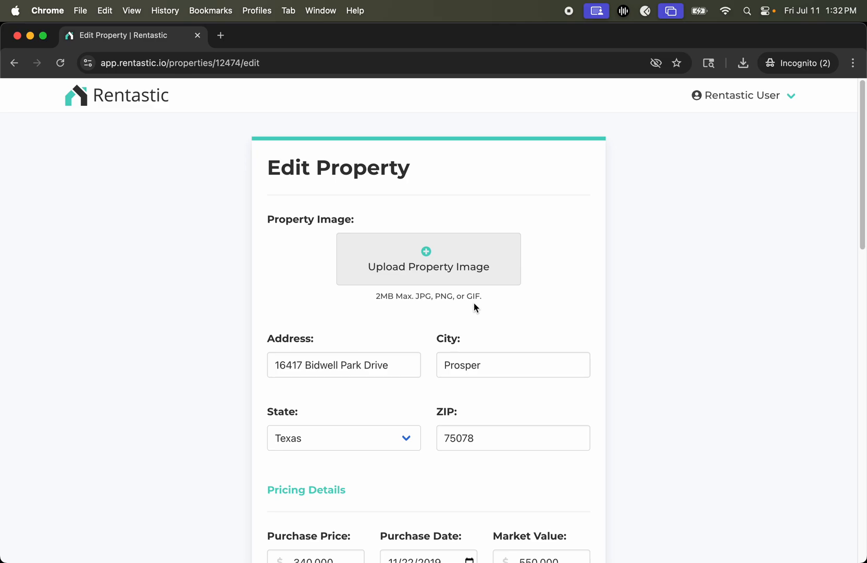
{"action": "scroll", "coordinate": [473, 304], "scroll_direction": "down", "scroll_amount": 7}
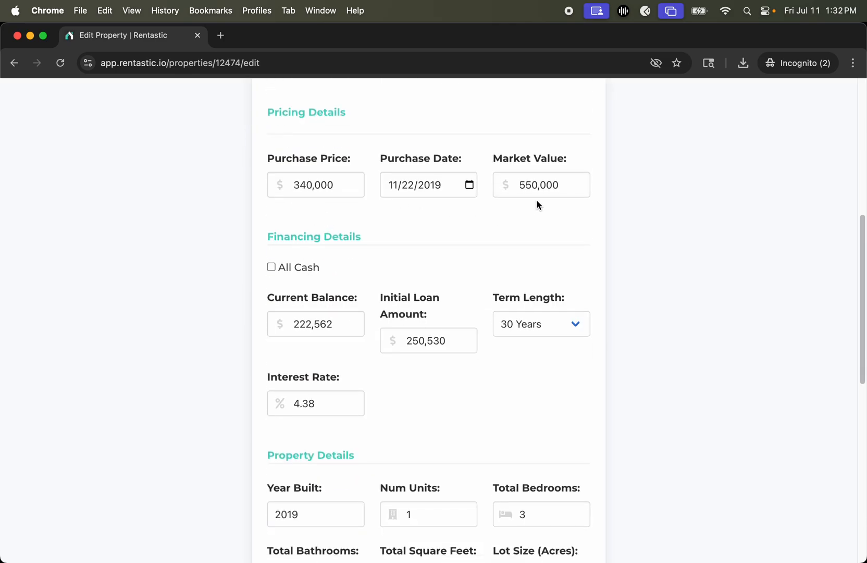
{"action": "scroll", "coordinate": [391, 359], "scroll_direction": "down", "scroll_amount": 1}
{"action": "scroll", "coordinate": [390, 360], "scroll_direction": "down", "scroll_amount": 2}
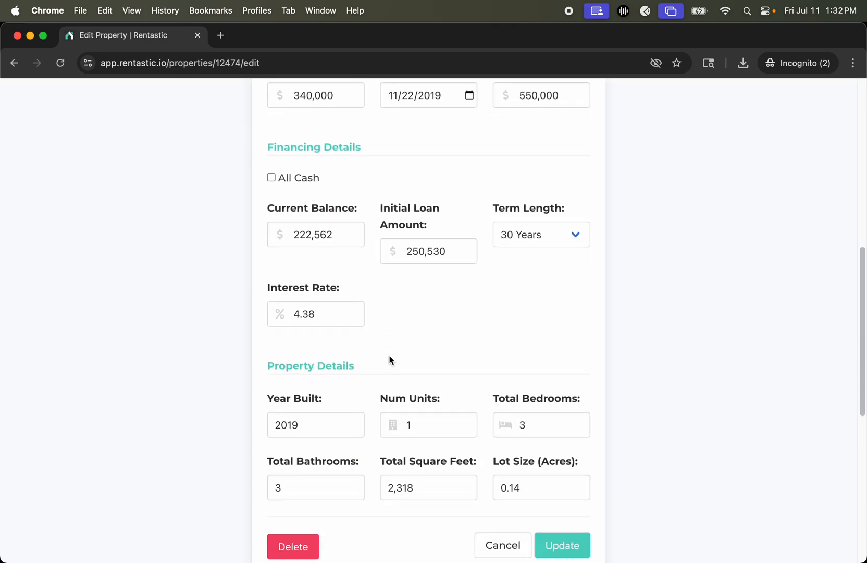
{"action": "scroll", "coordinate": [390, 359], "scroll_direction": "down", "scroll_amount": 4}
{"action": "scroll", "coordinate": [390, 359], "scroll_direction": "up", "scroll_amount": 8}
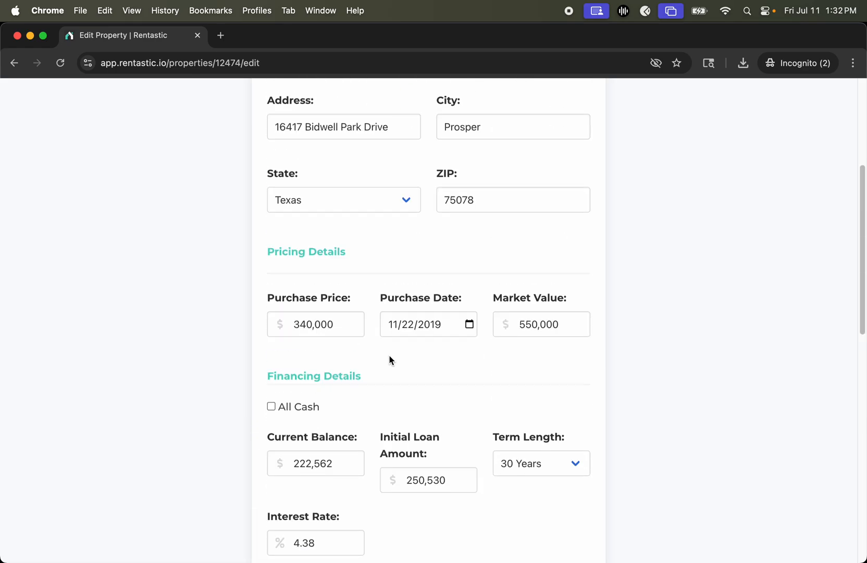
{"action": "scroll", "coordinate": [390, 356], "scroll_direction": "up", "scroll_amount": 5}
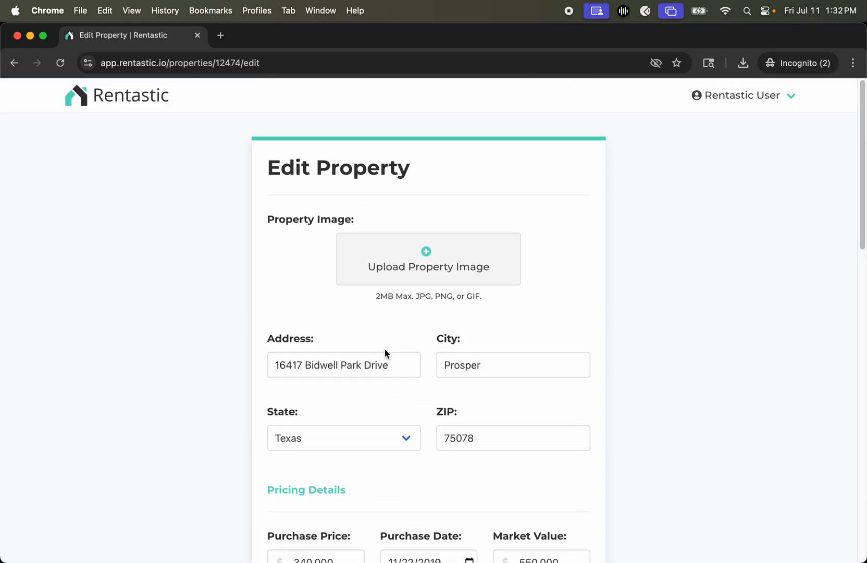
Return to the dashboard and minimize the browser window to get back to the slideshow.
{"action": "left_click", "coordinate": [102, 100]}
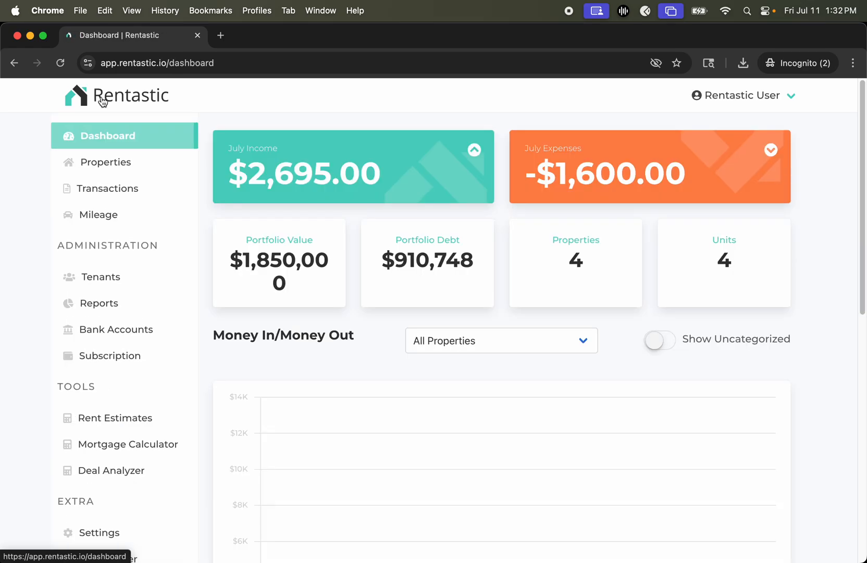
{"action": "left_click", "coordinate": [29, 35]}
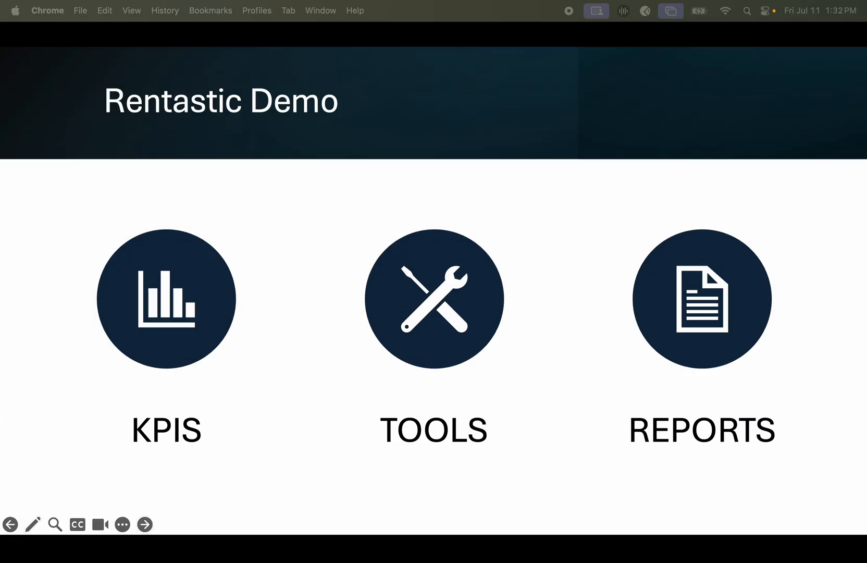
{"action": "key", "text": "F11"}
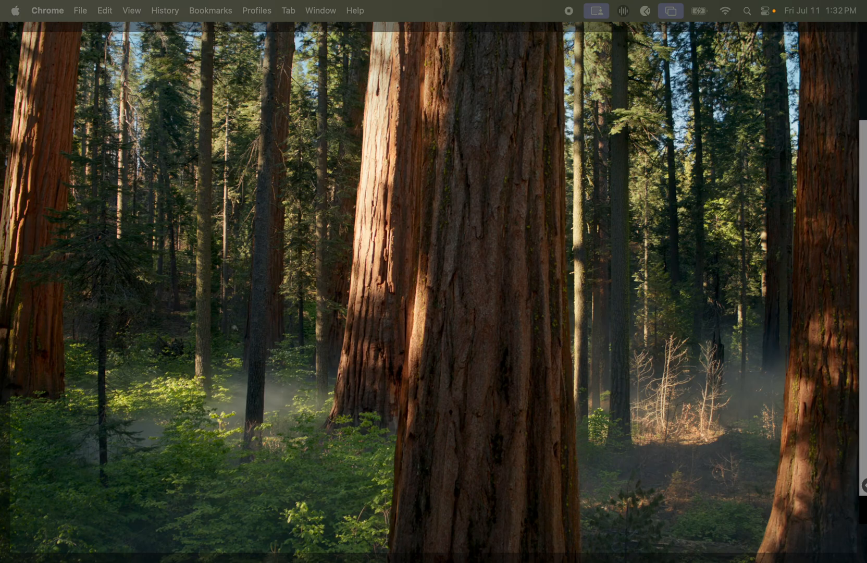
{"action": "key", "text": "F11"}
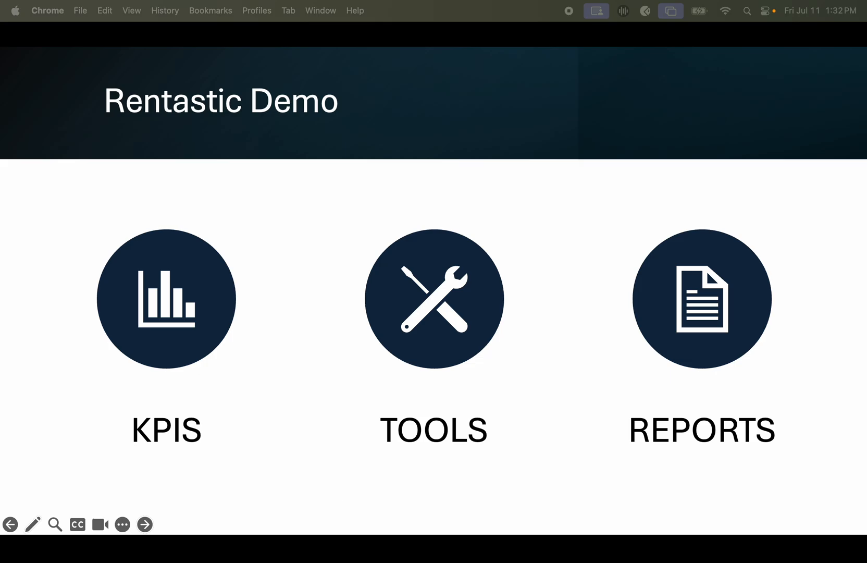
{"action": "key", "text": "Right"}
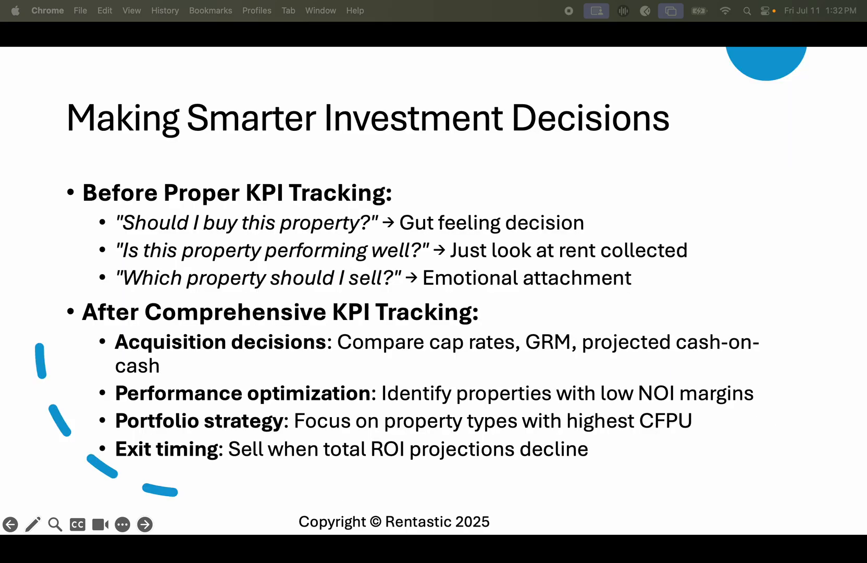